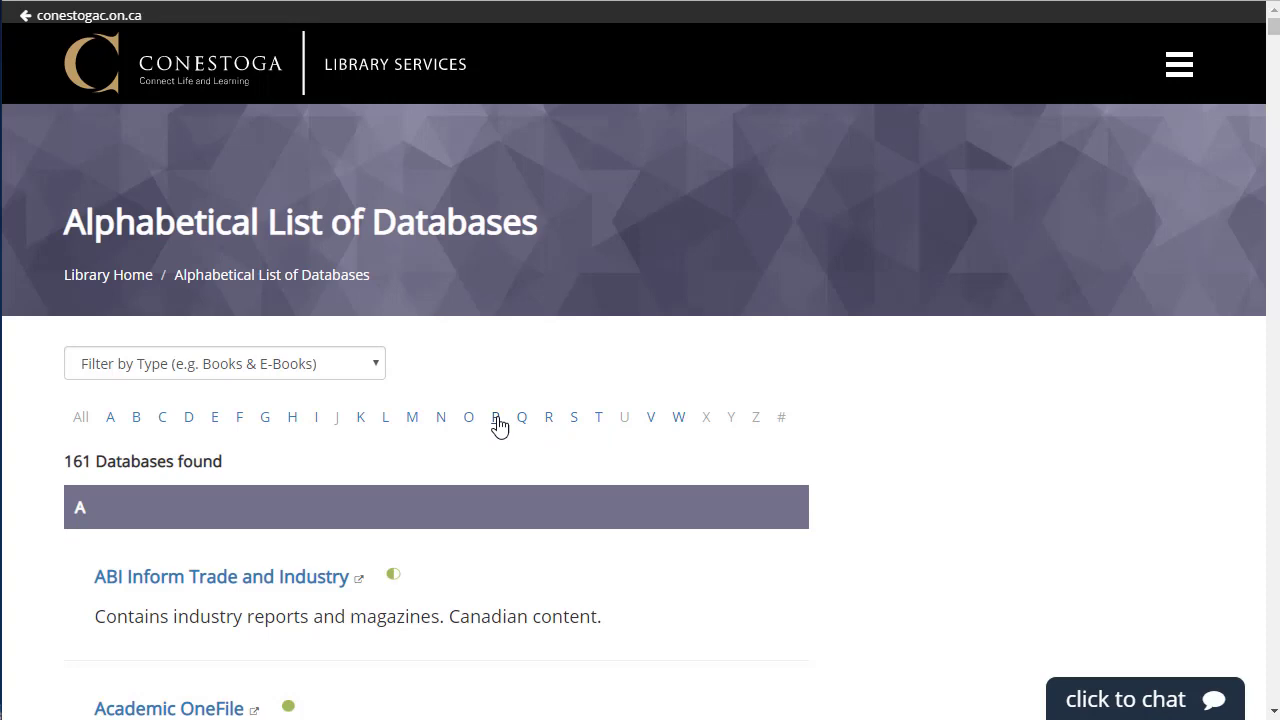
Step: Filter the alphabetical database list to the letter P to find PubMed
click(497, 420)
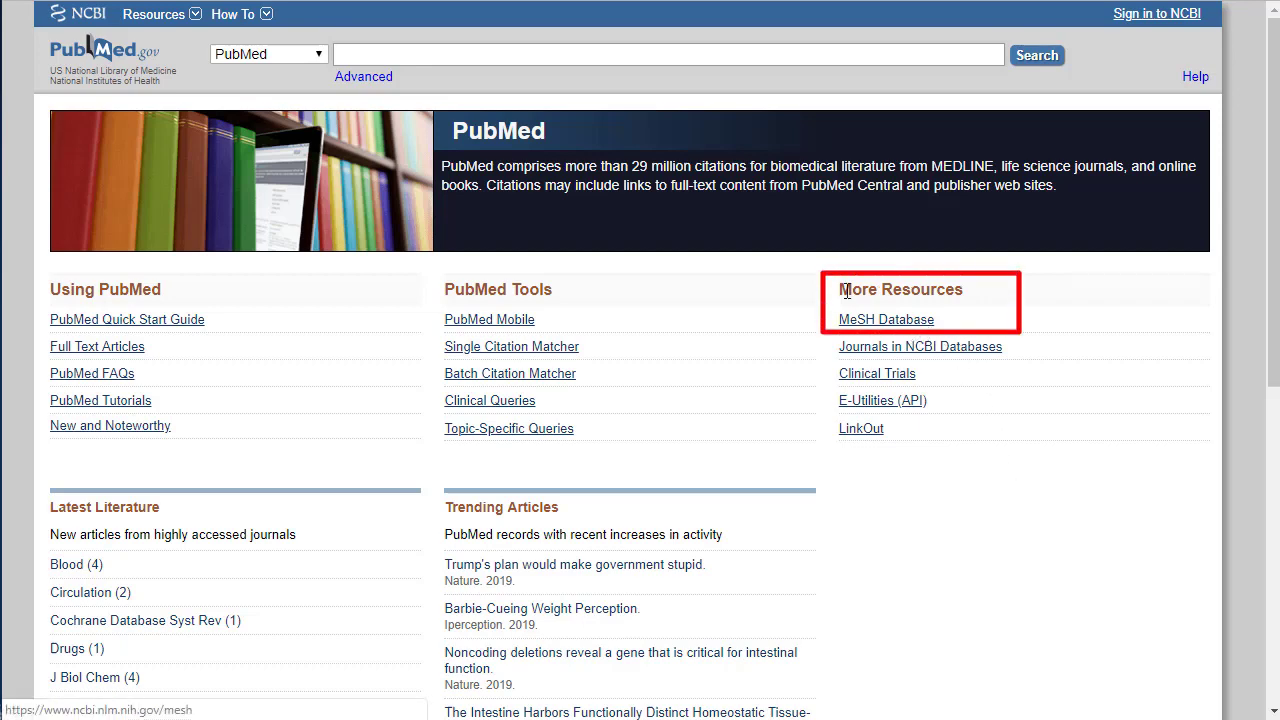
Step: Change the search database from PubMed to MeSH, ready to enter a term
click(306, 56)
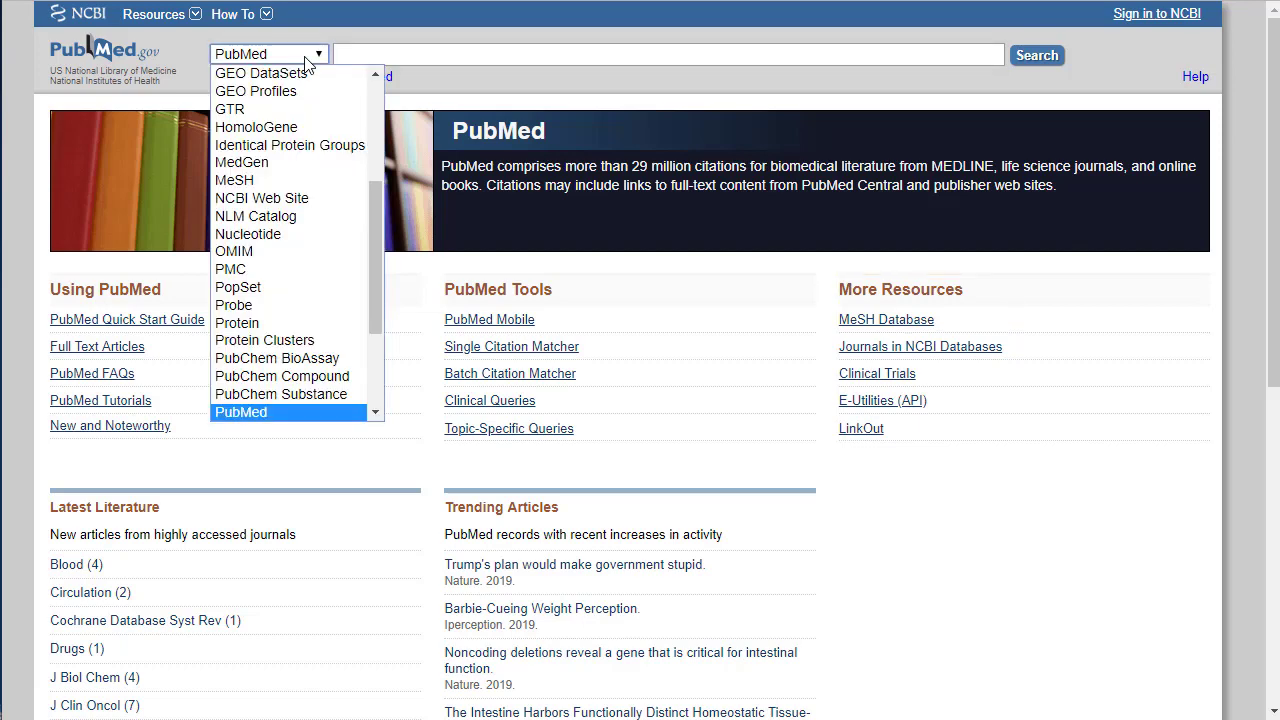
scroll(300, 170, down, 4)
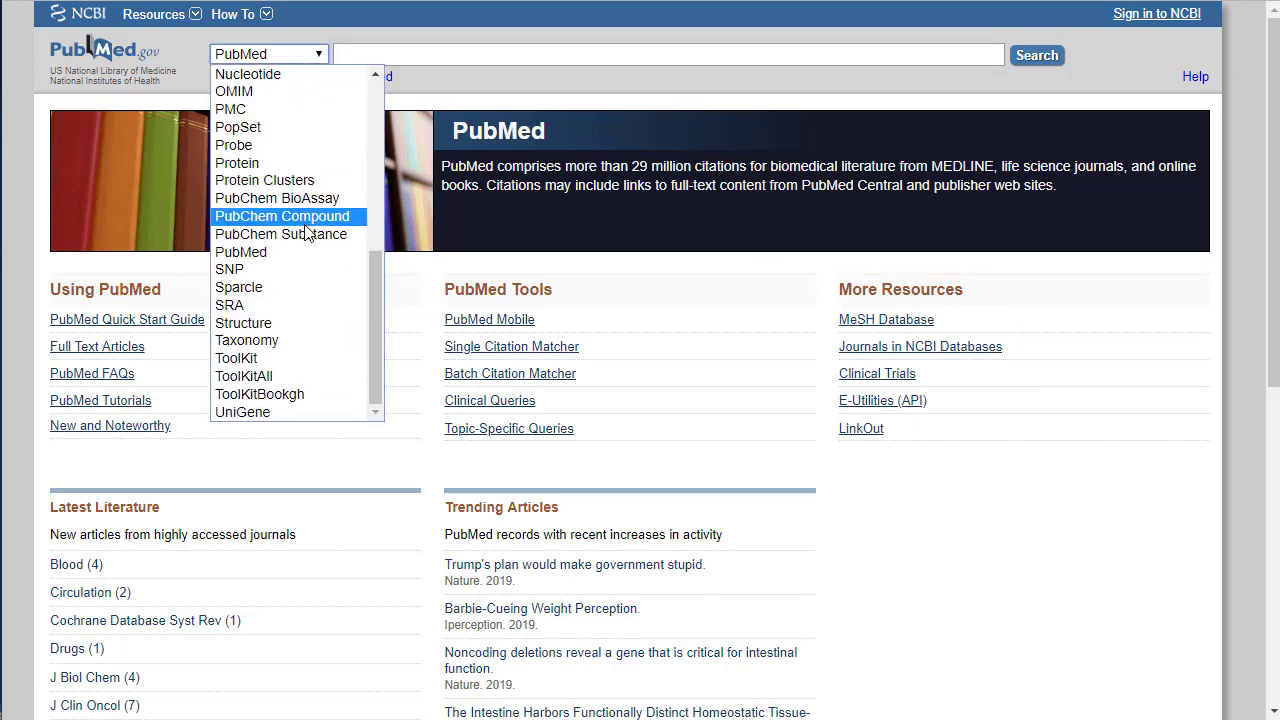
scroll(295, 102, up, 4)
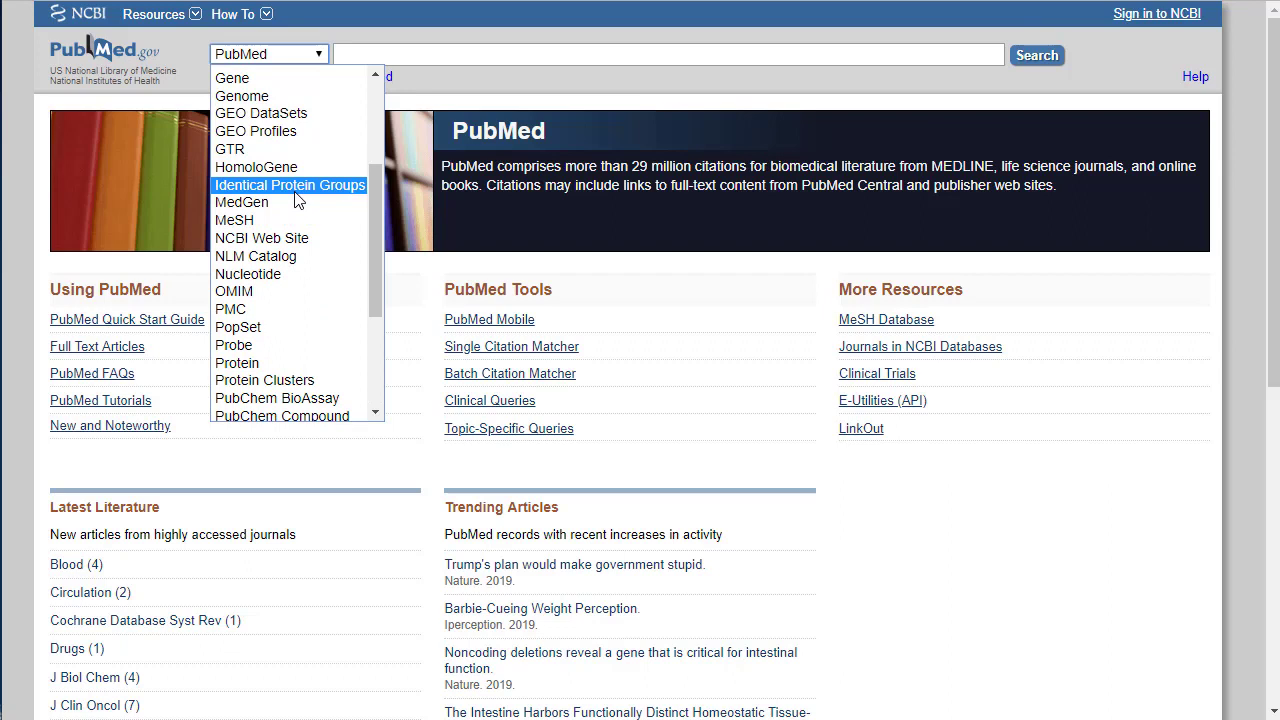
click(279, 220)
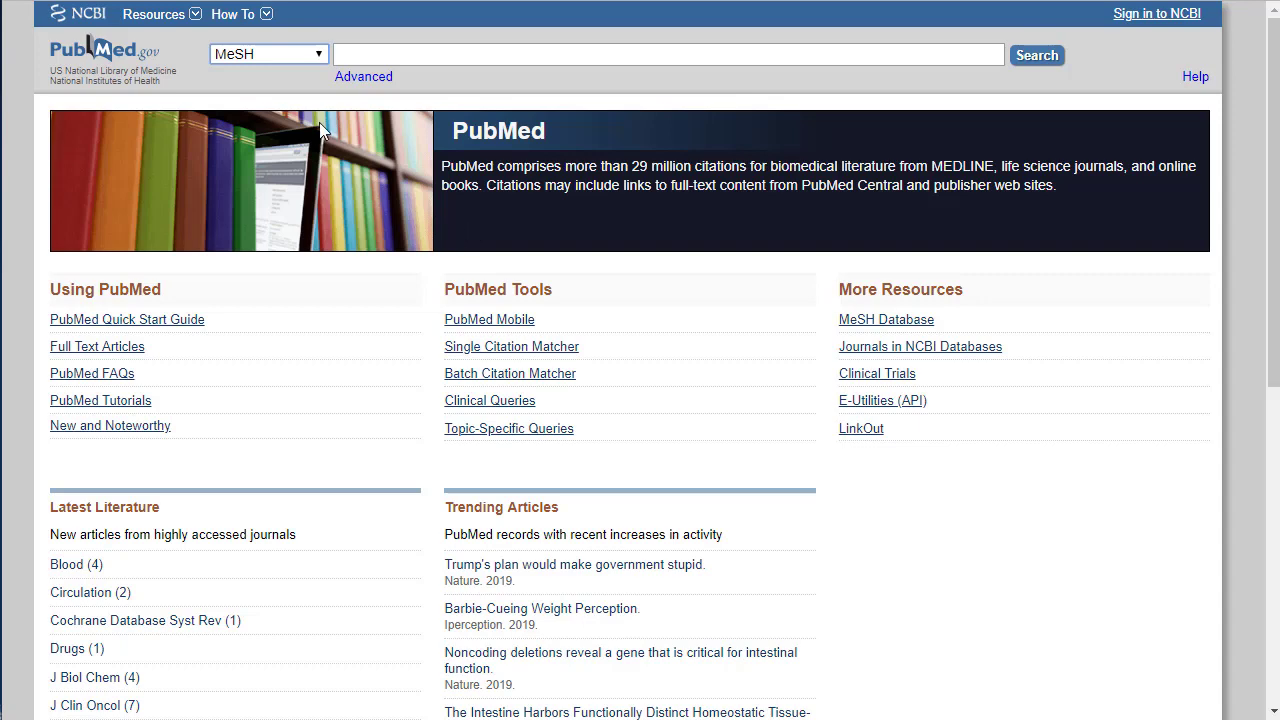
click(353, 57)
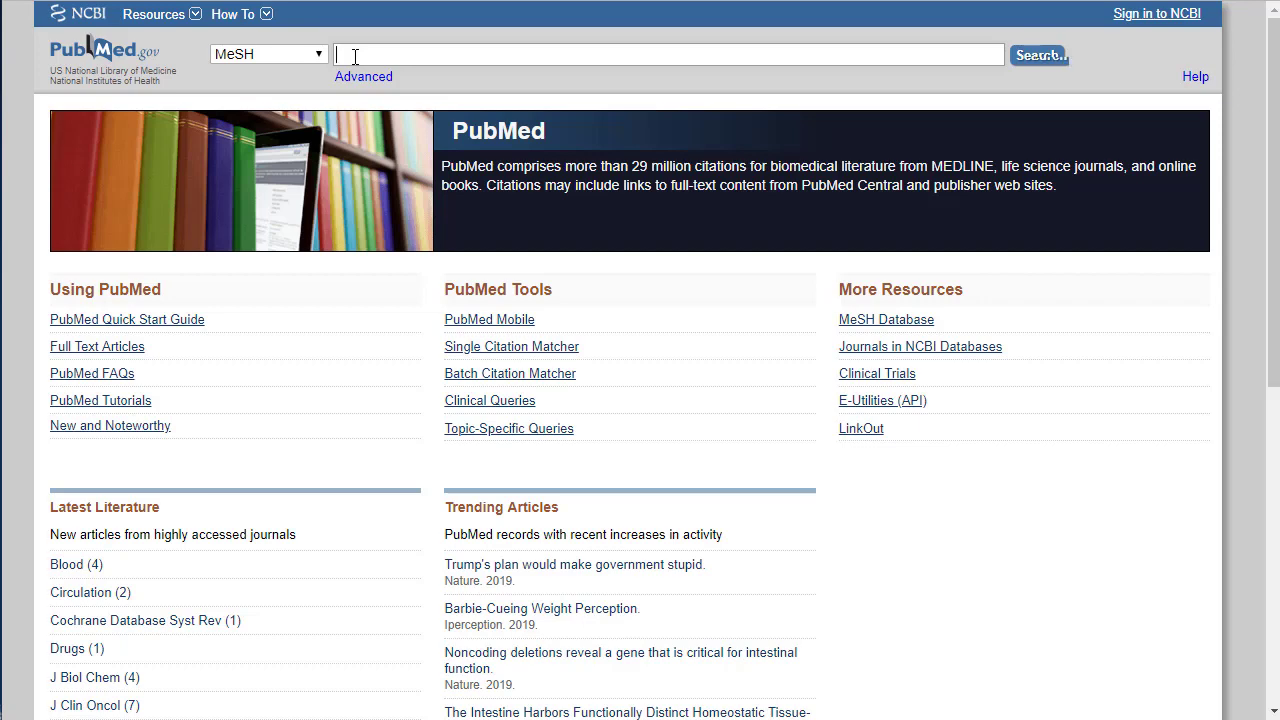
Step: Search MeSH for 'medihoney', then for 'honey' after no match, bringing up the Honey heading
text(medihoney)
click(1043, 63)
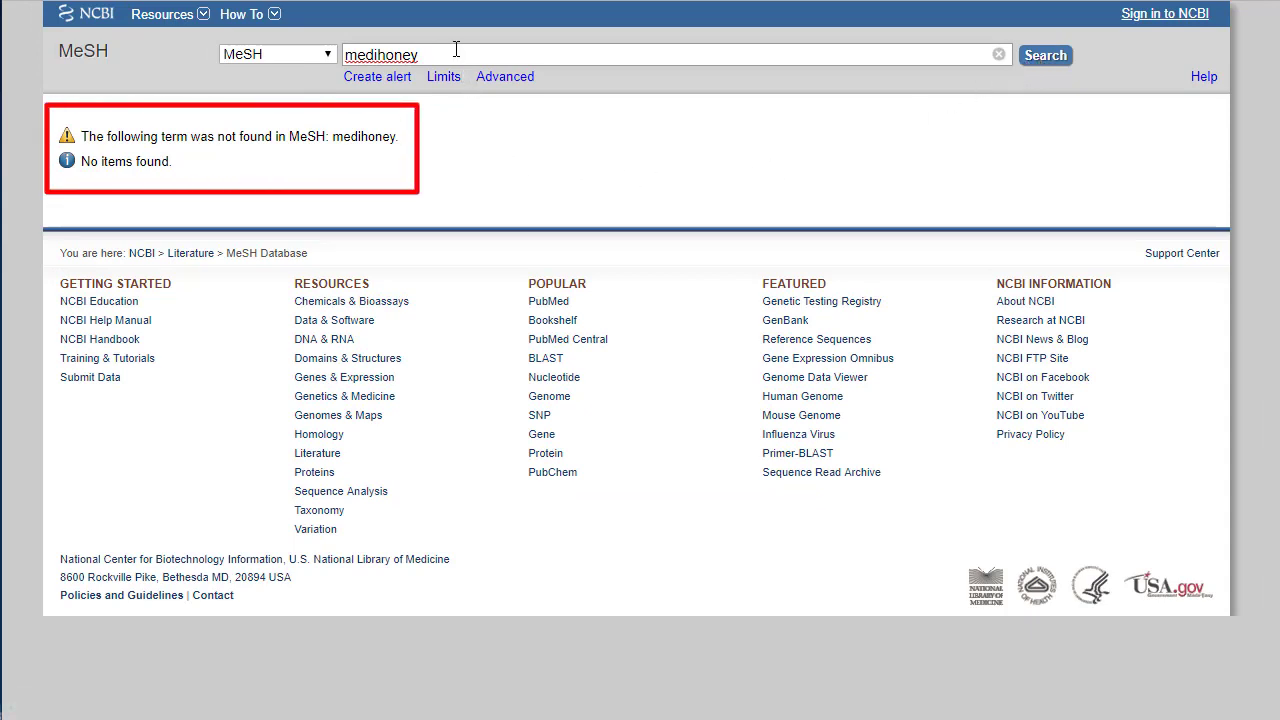
drag(418, 50, 275, 51)
text(honey)
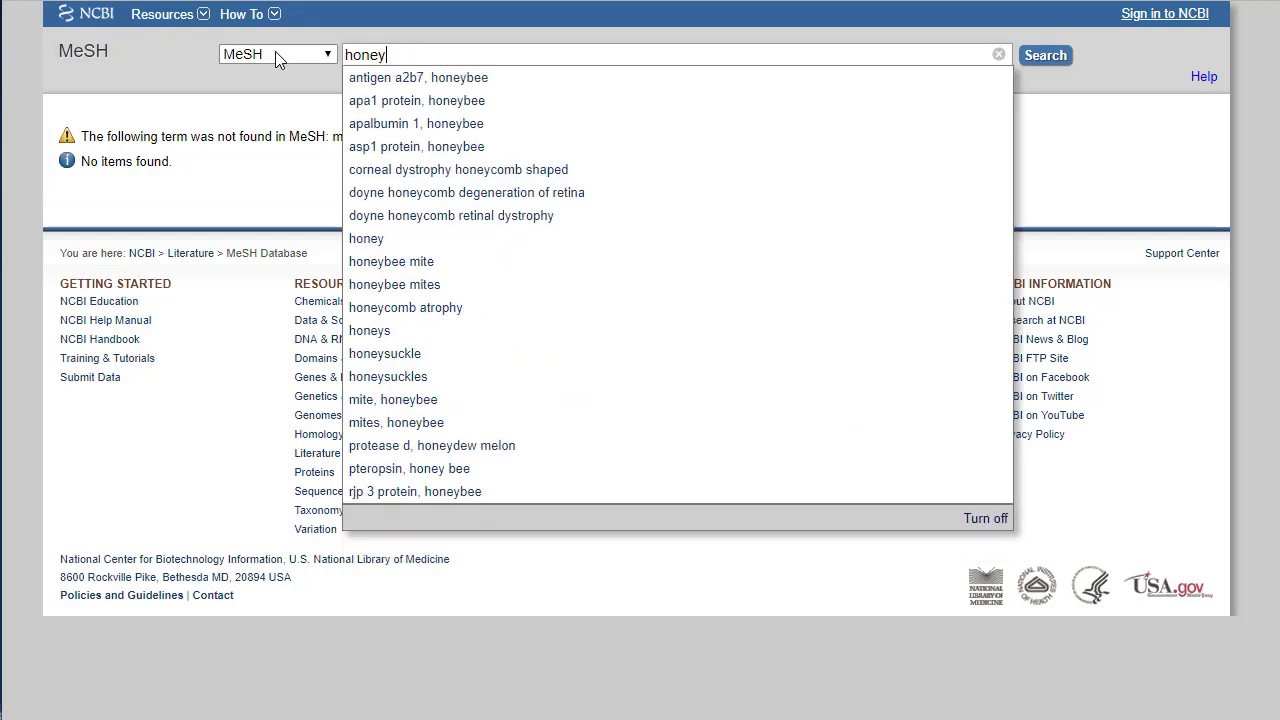
key(Return)
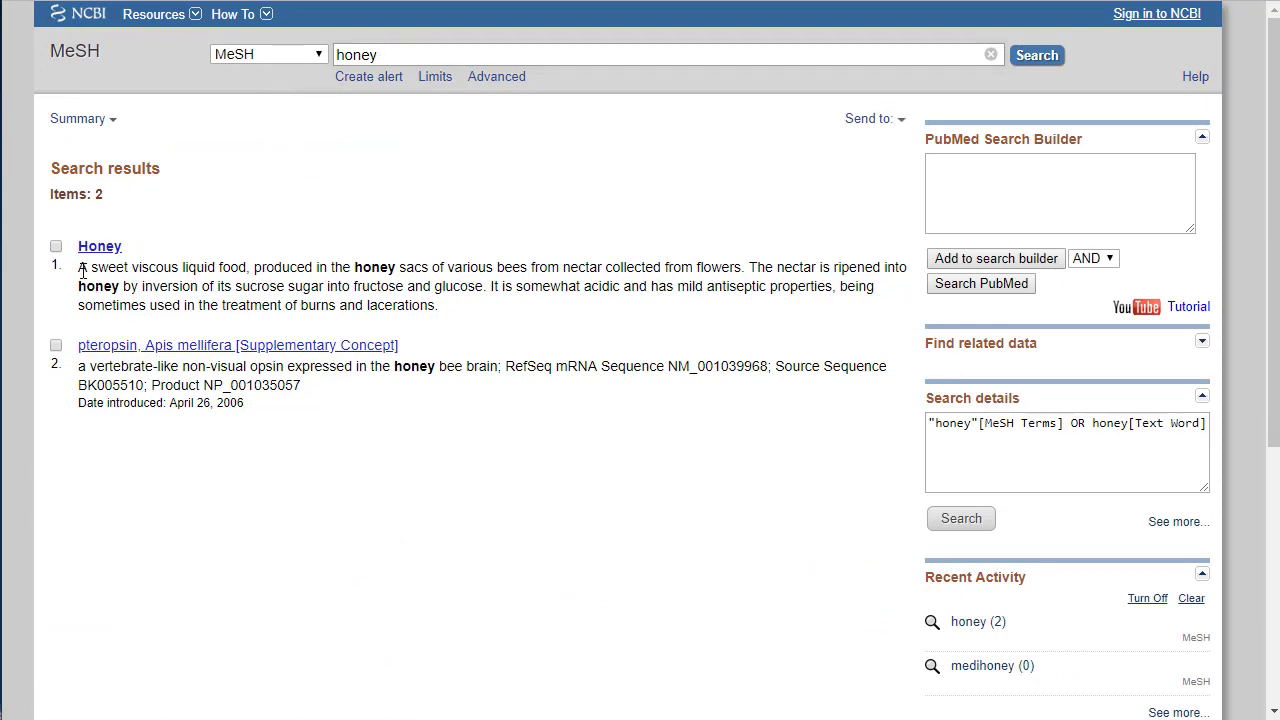
drag(84, 271, 449, 320)
Step: Add the Honey heading as a MeSH Major Topic to the Search Builder
click(500, 322)
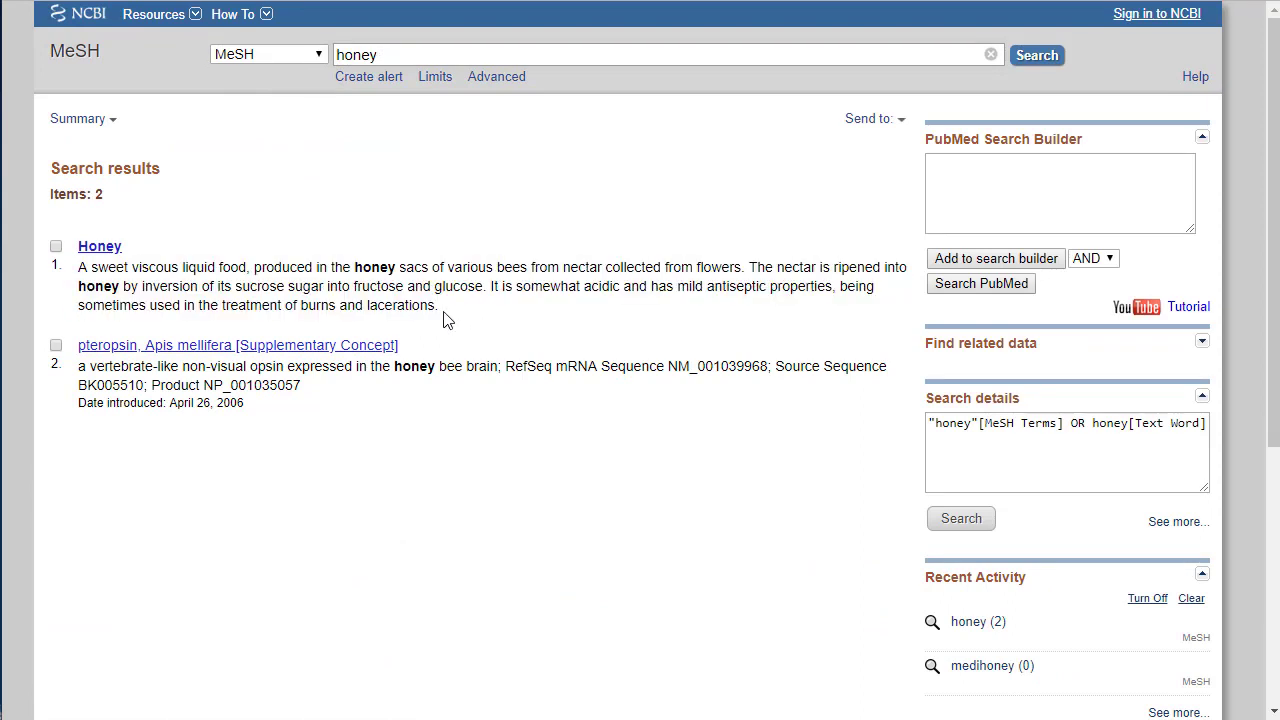
click(100, 248)
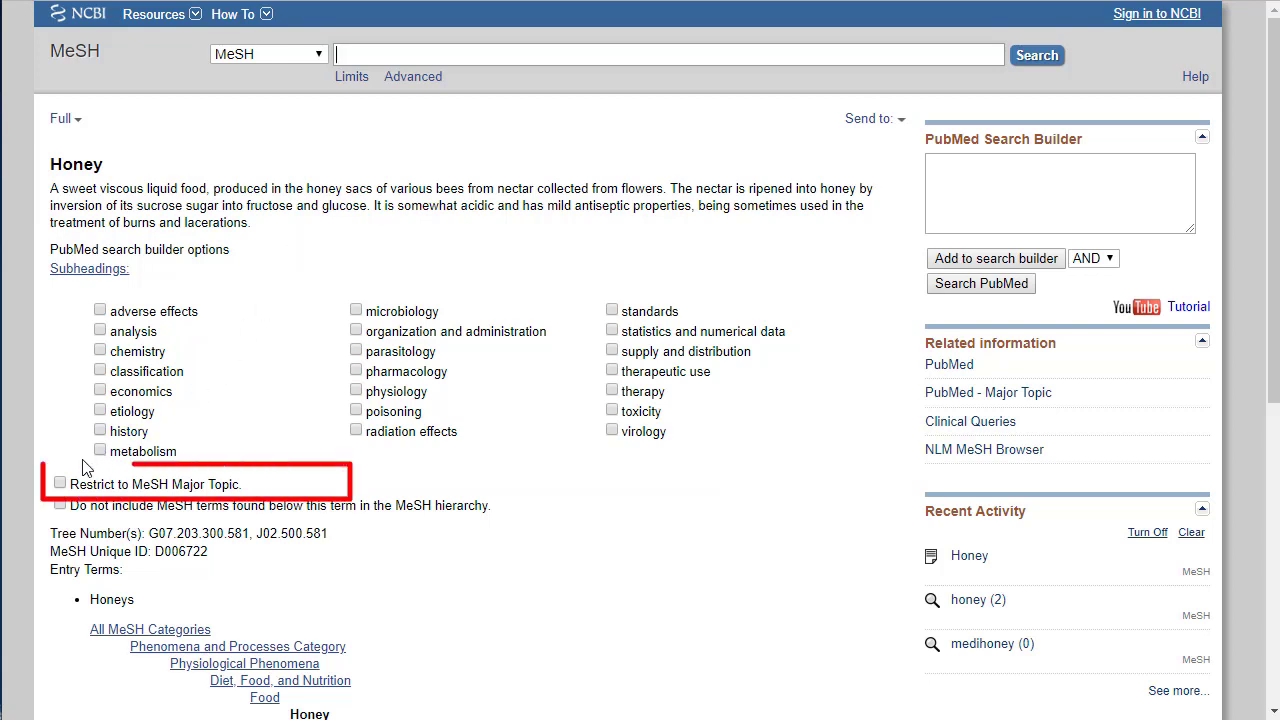
click(61, 483)
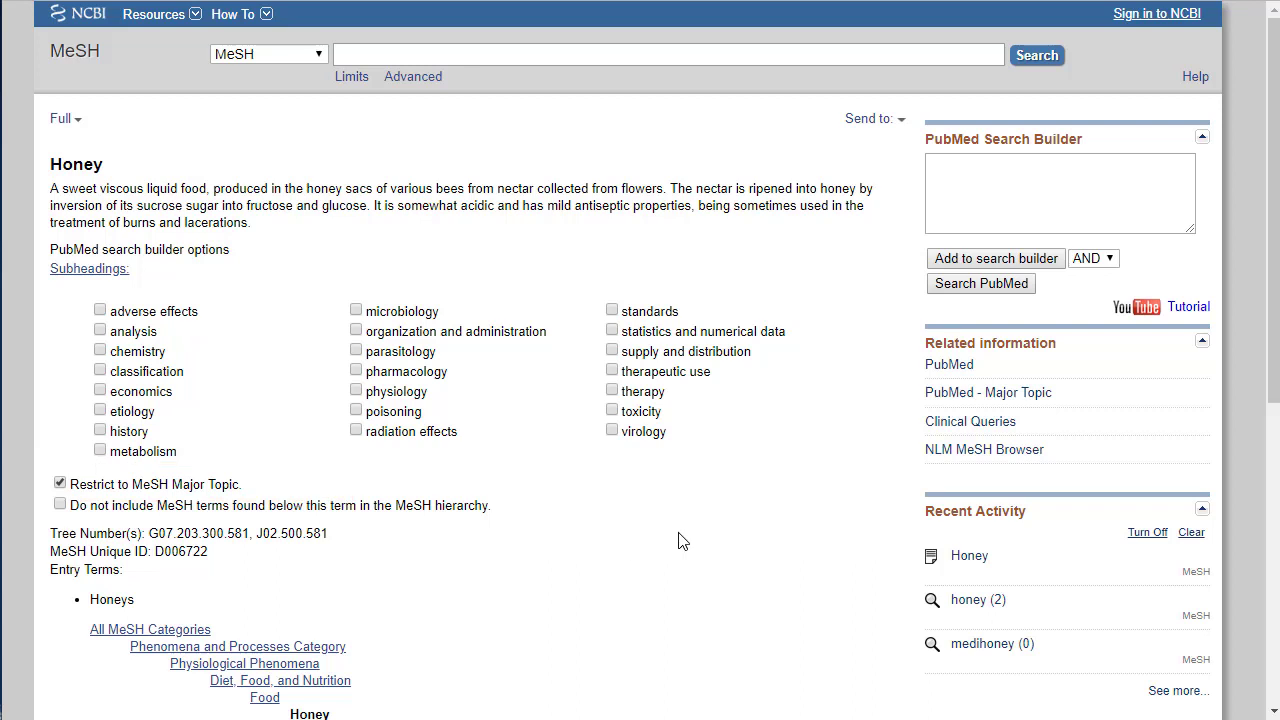
click(962, 265)
Step: Search MeSH for 'wound care', then shorten it to 'wound' to list Wound Healing
click(502, 56)
text(wou)
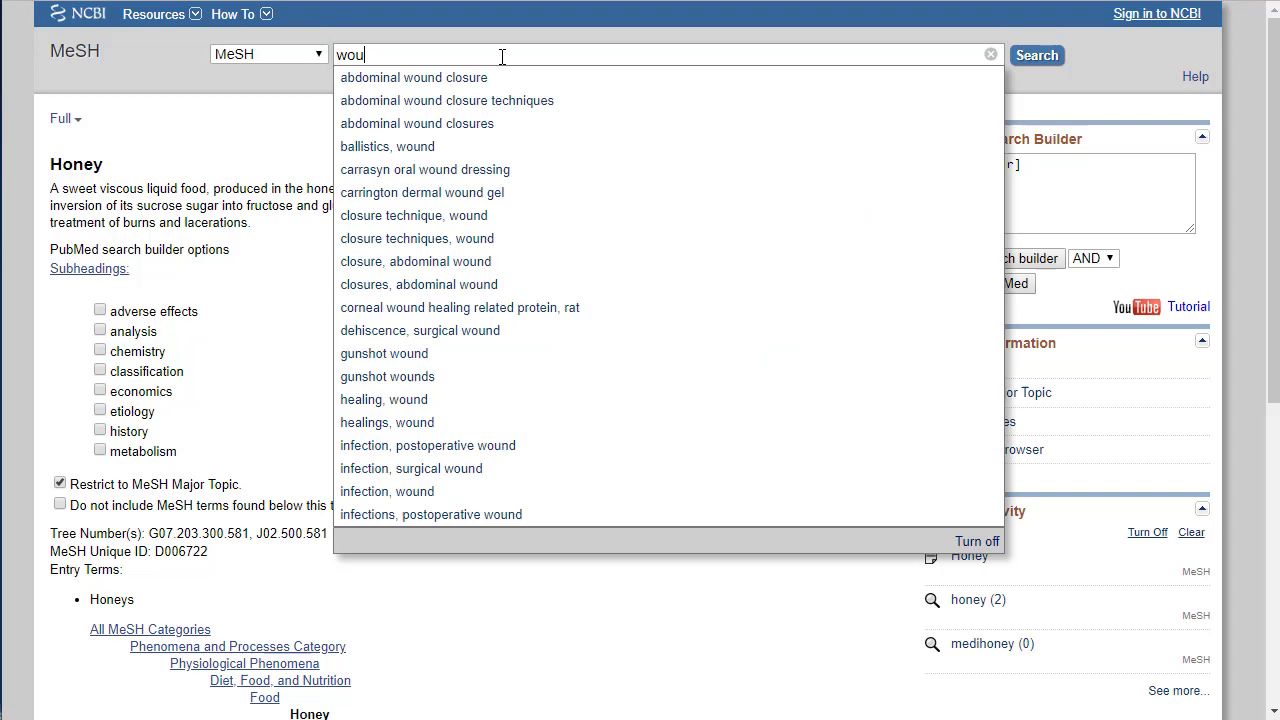
text(nd care)
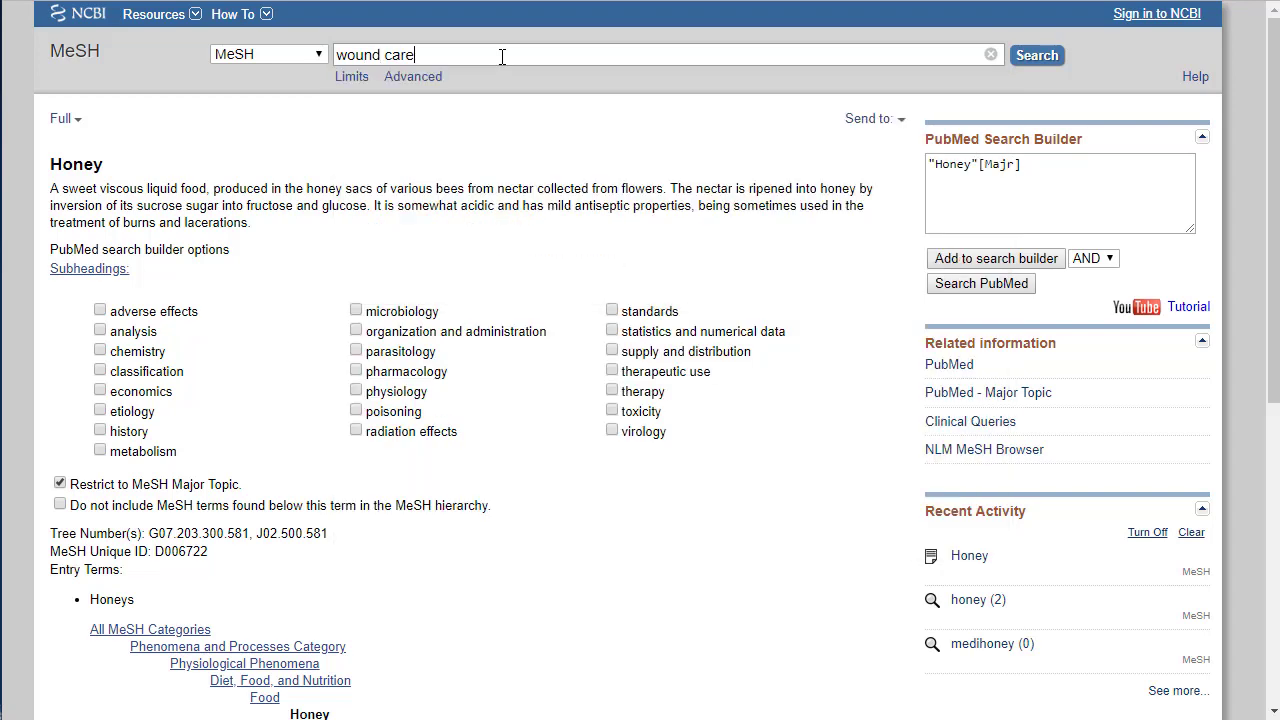
click(1040, 57)
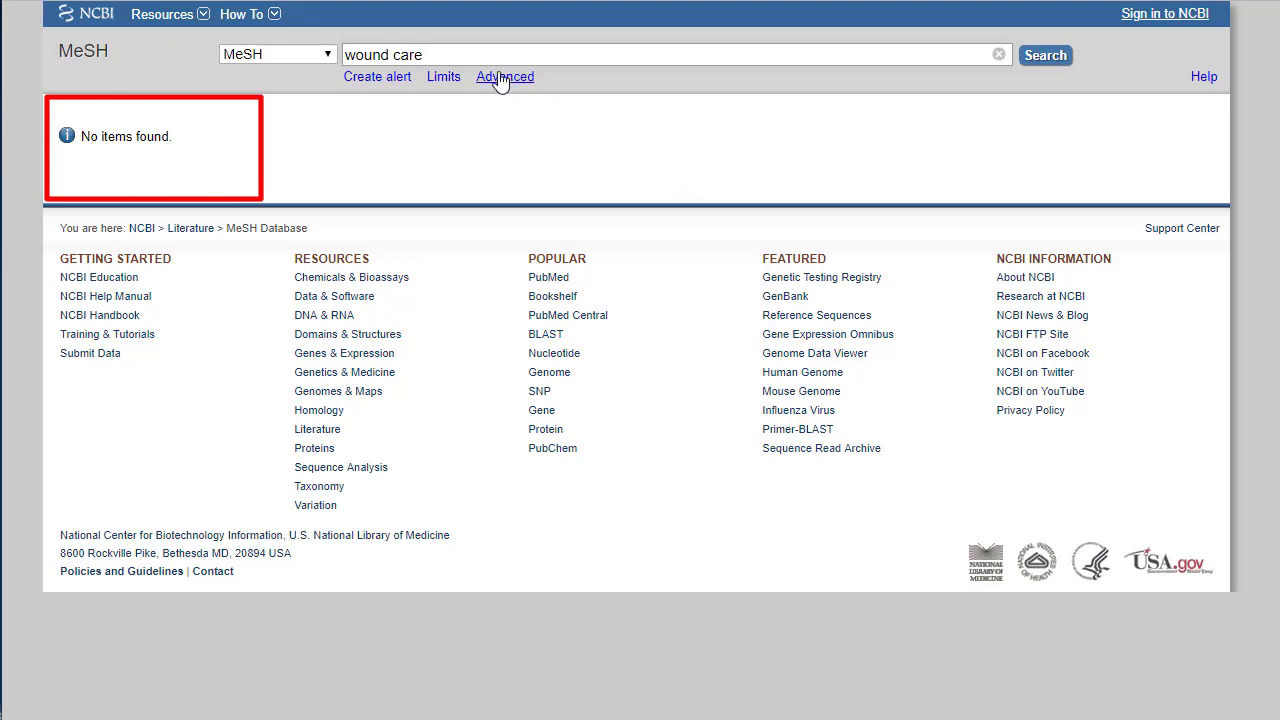
drag(444, 54, 389, 54)
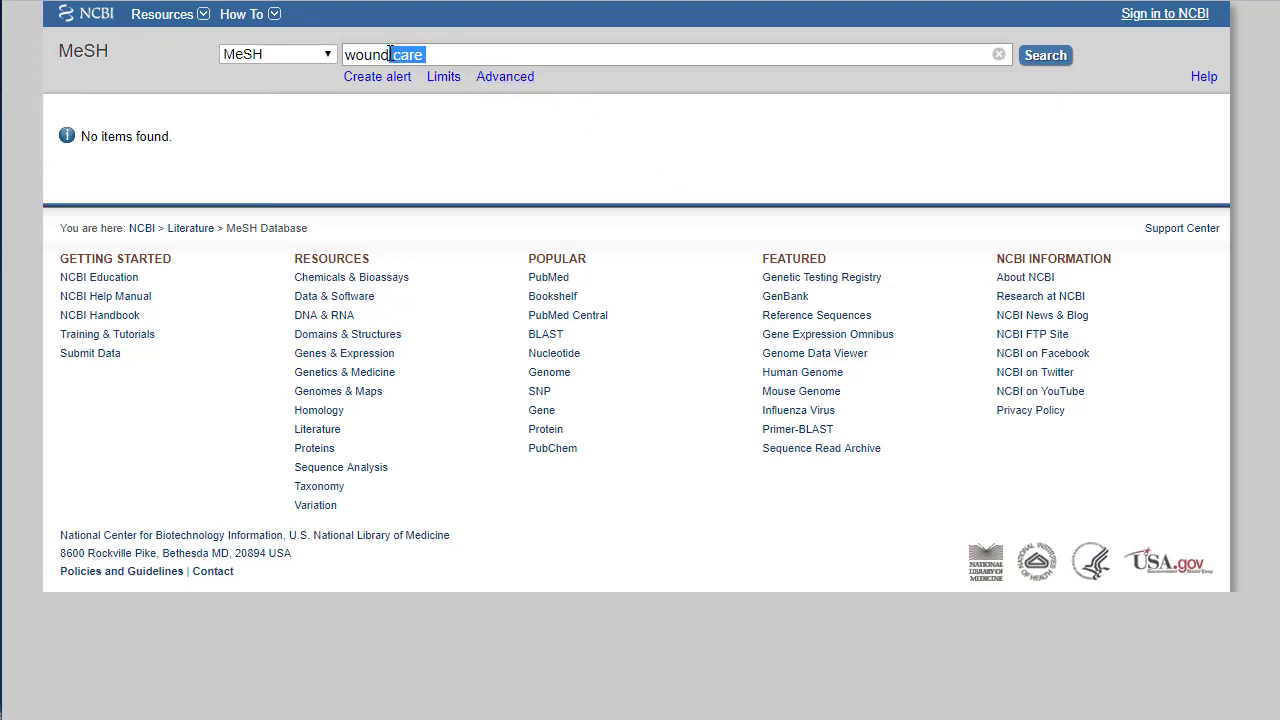
key(BackSpace)
key(Return)
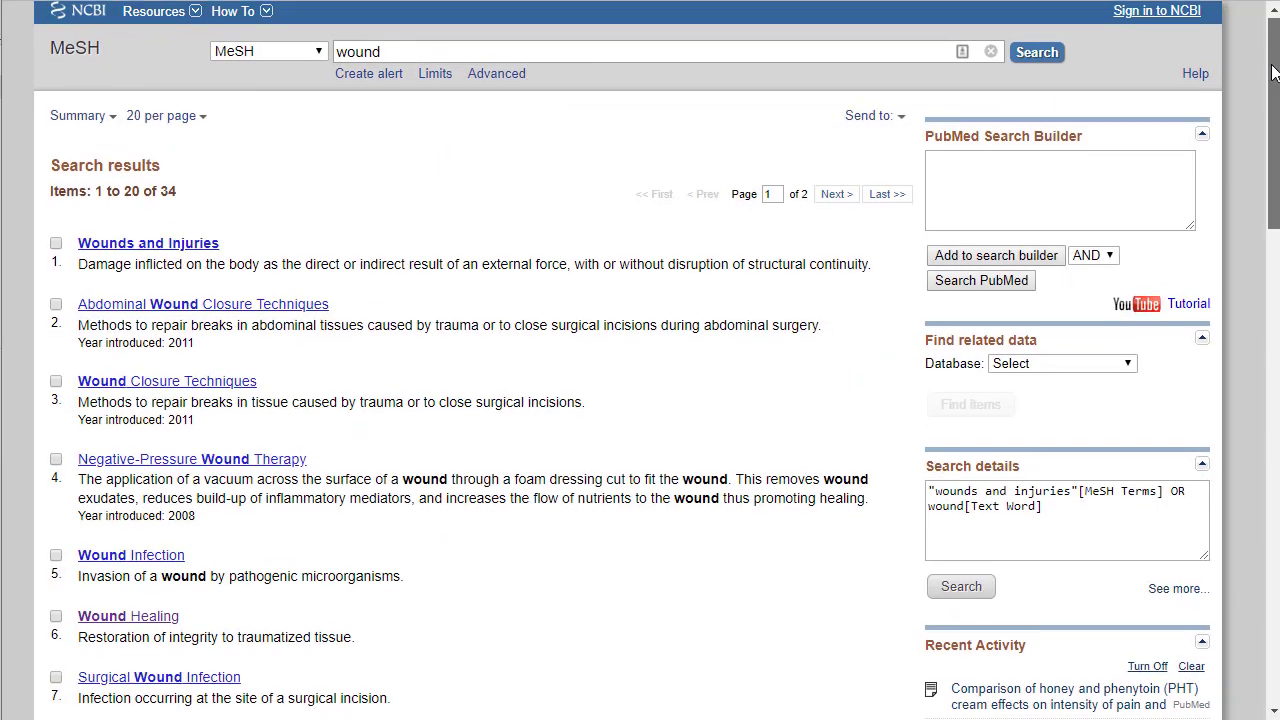
drag(1274, 72, 1274, 206)
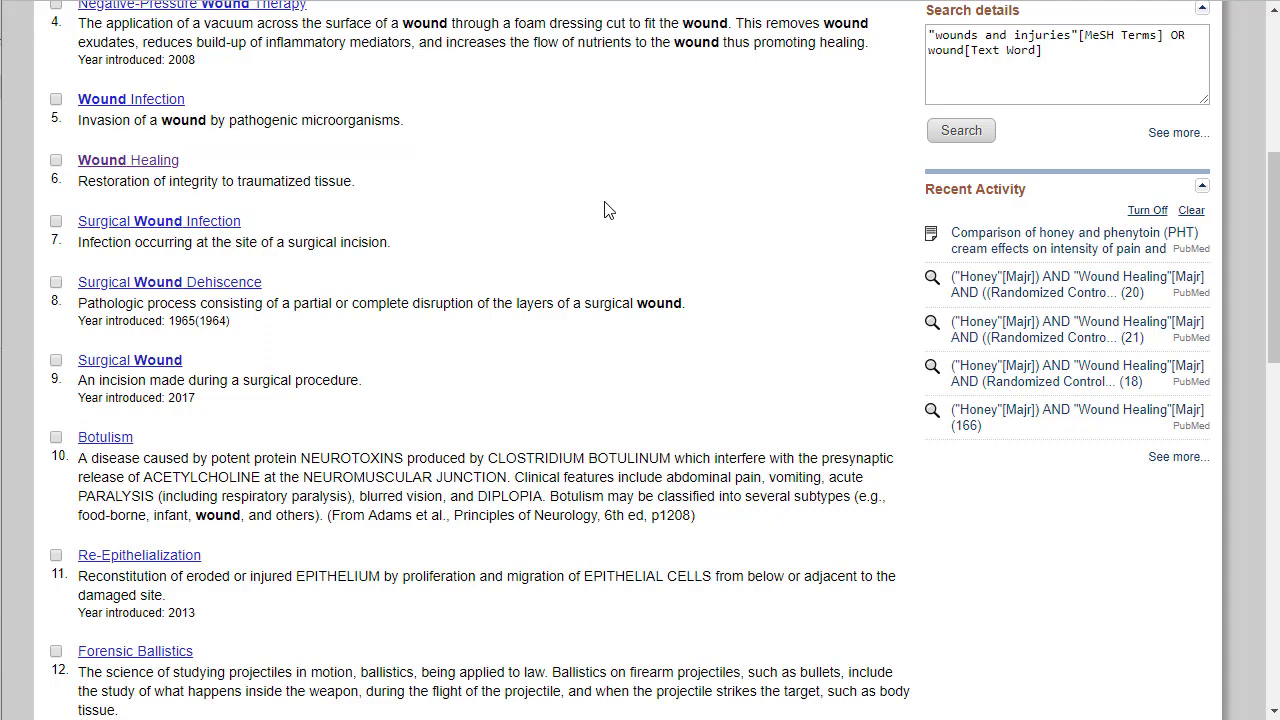
Step: Add Wound Healing as a Major Topic with AND, giving ("Honey"[Majr]) AND "Wound Healing"[Majr]
click(146, 170)
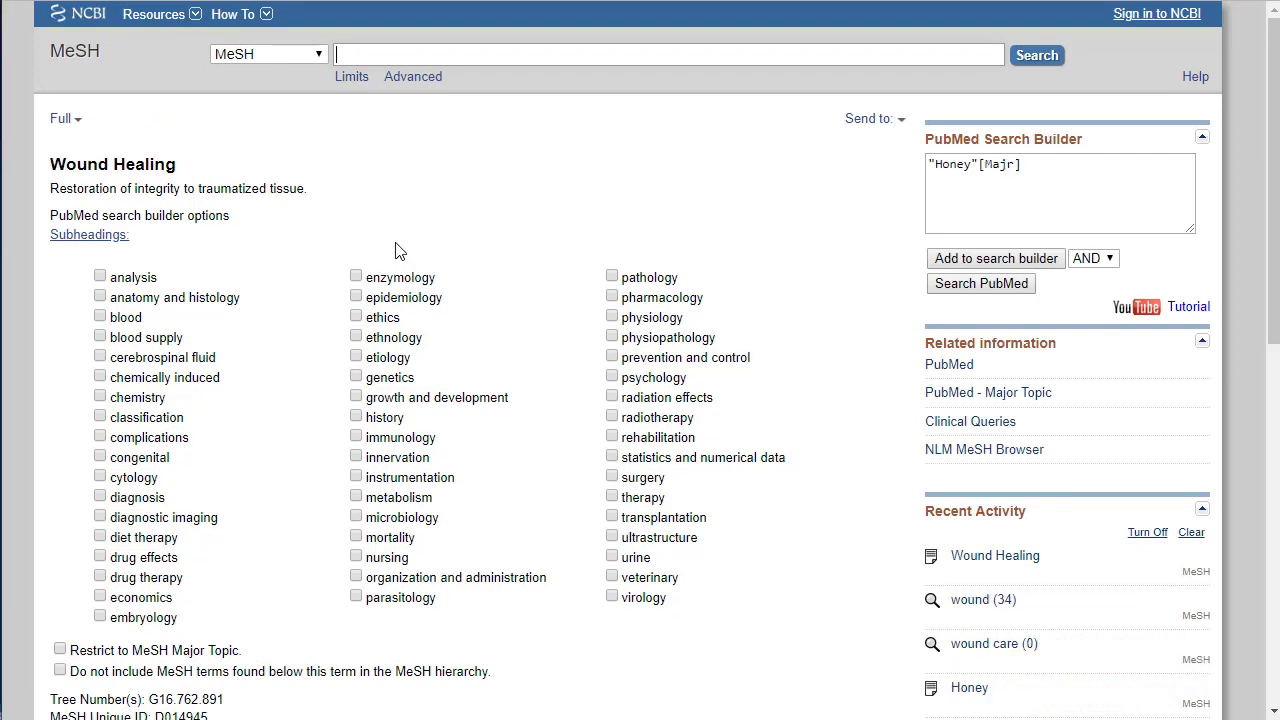
scroll(395, 250, down, 3)
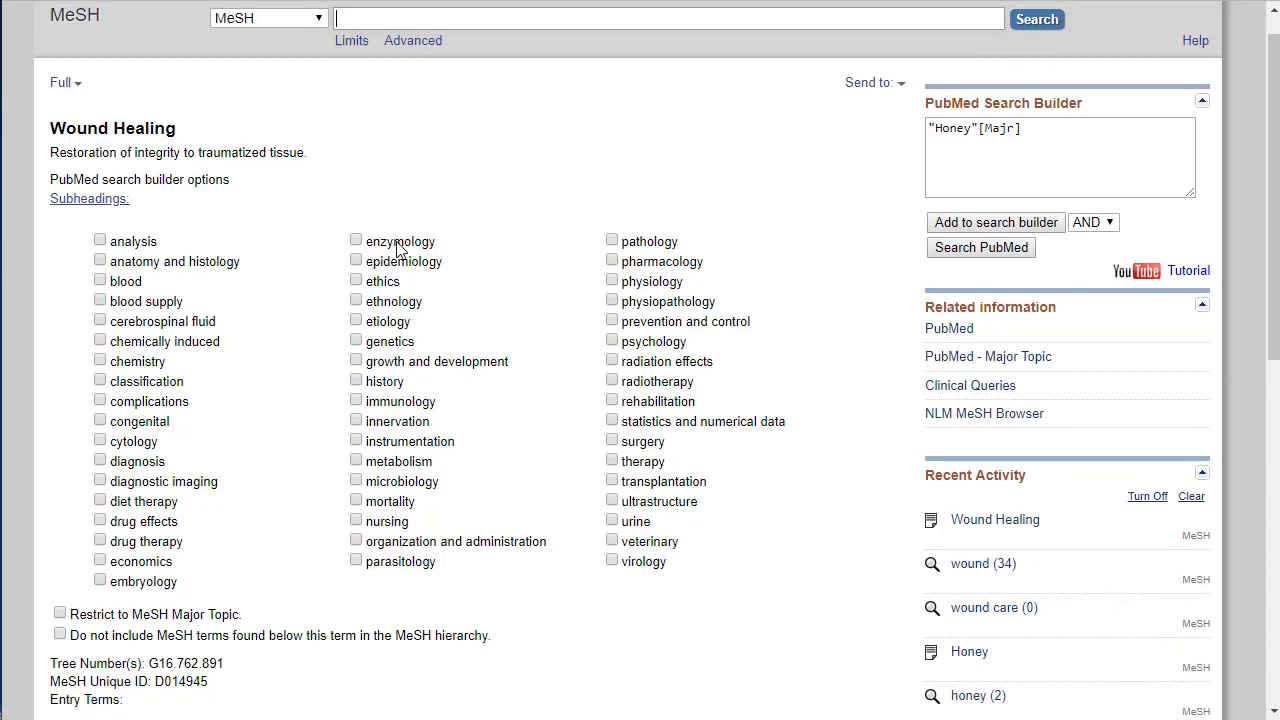
click(60, 350)
scroll(566, 343, up, 3)
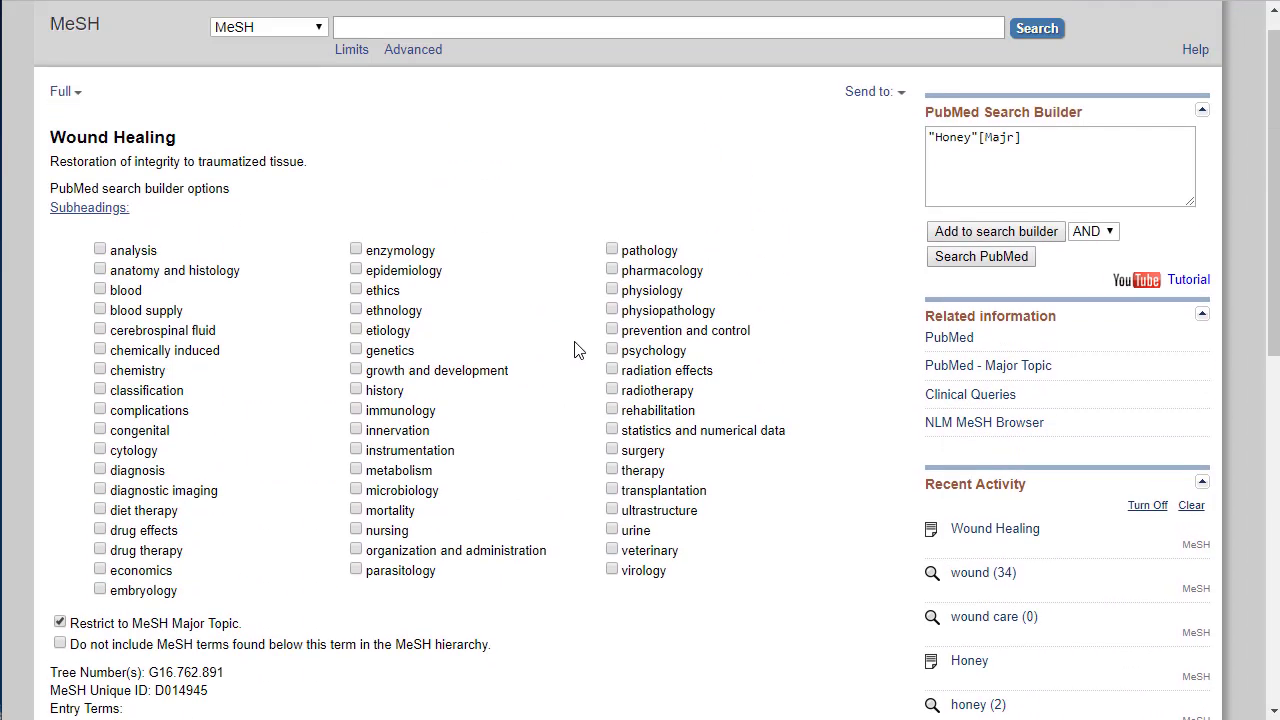
click(952, 262)
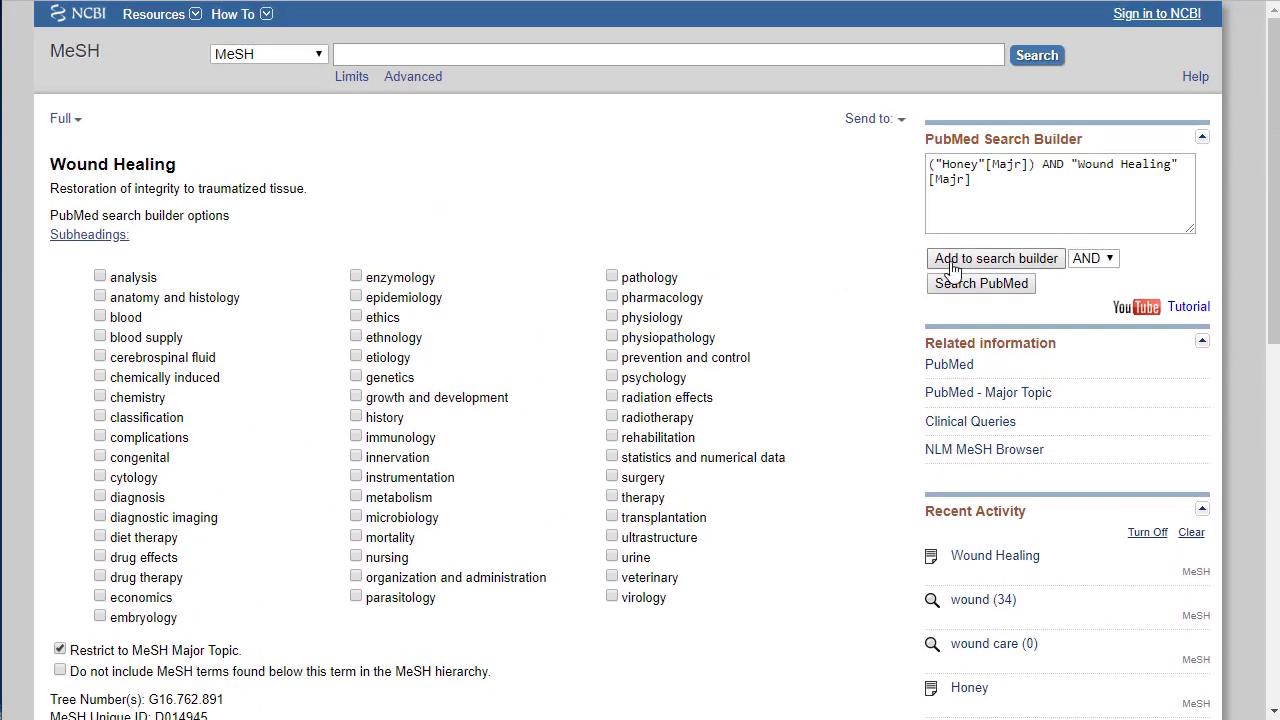
drag(1041, 164, 1064, 164)
click(1026, 208)
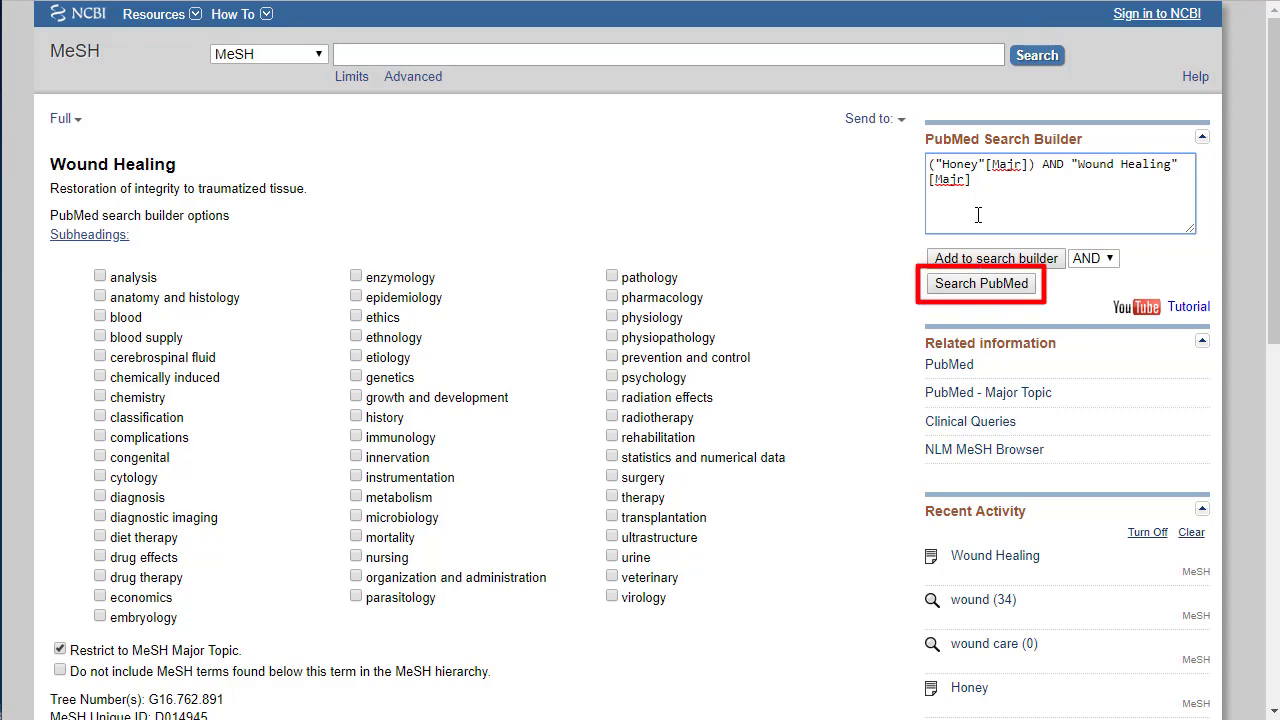
Step: Run the ("Honey"[Majr]) AND "Wound Healing"[Majr] query in PubMed, returning 166 results
click(985, 287)
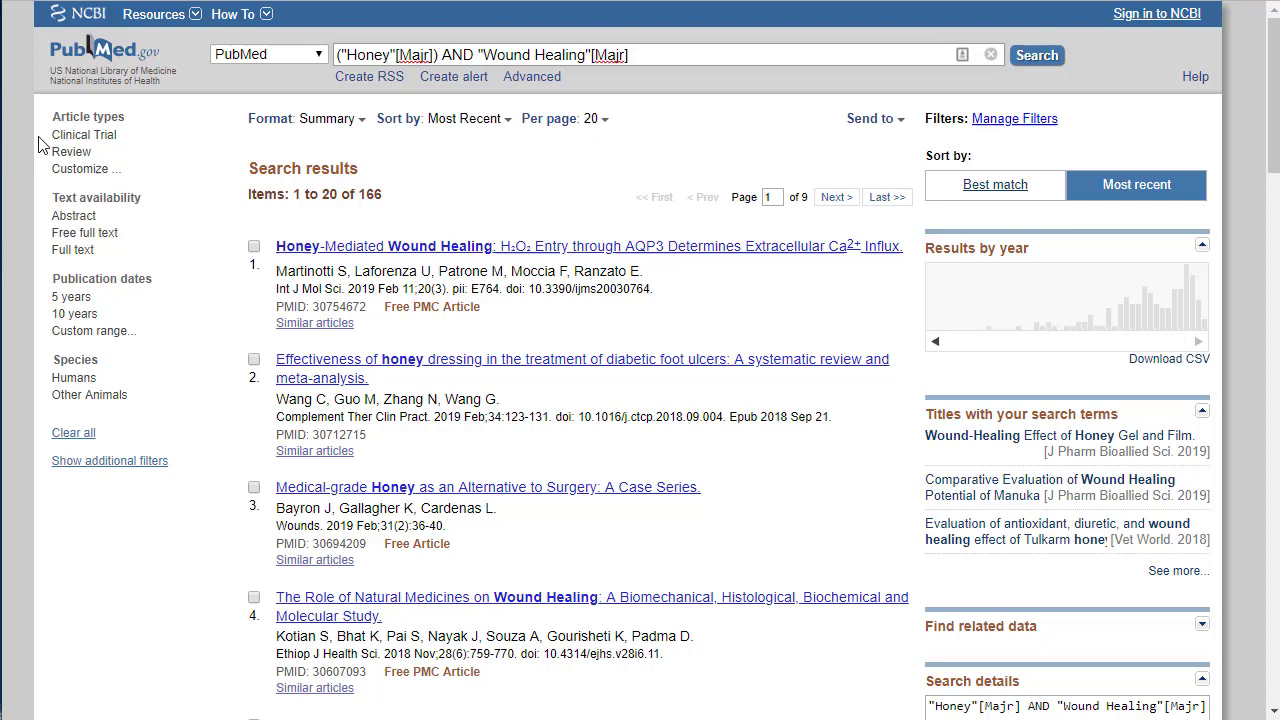
Step: Add Randomized Controlled Trial to the Article types filter options via Customize
click(72, 178)
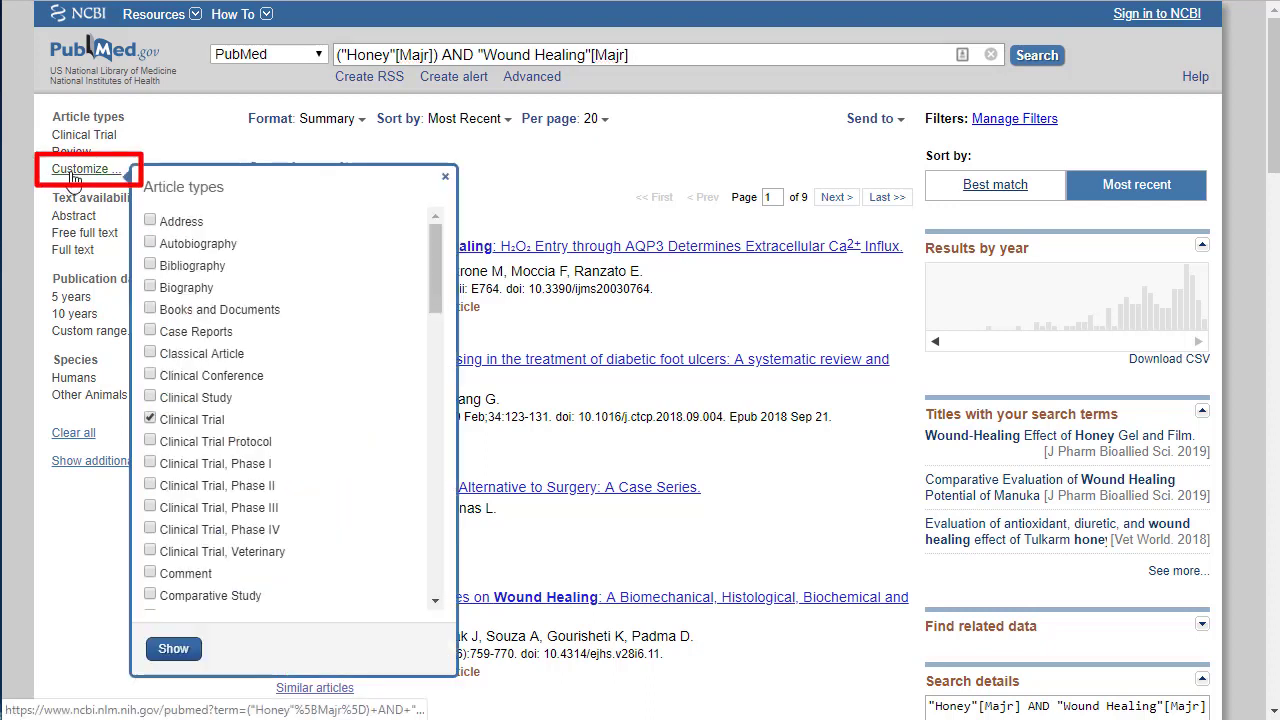
scroll(324, 293, down, 3)
scroll(324, 293, down, 8)
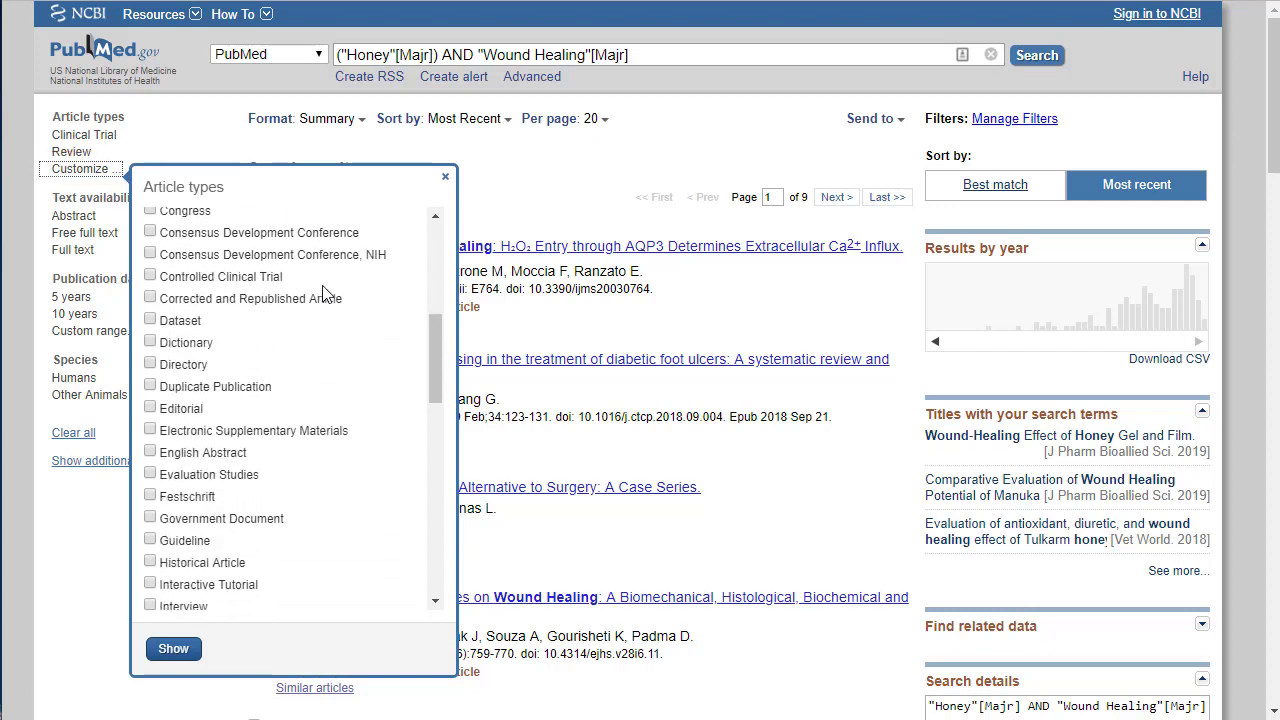
scroll(324, 293, down, 3)
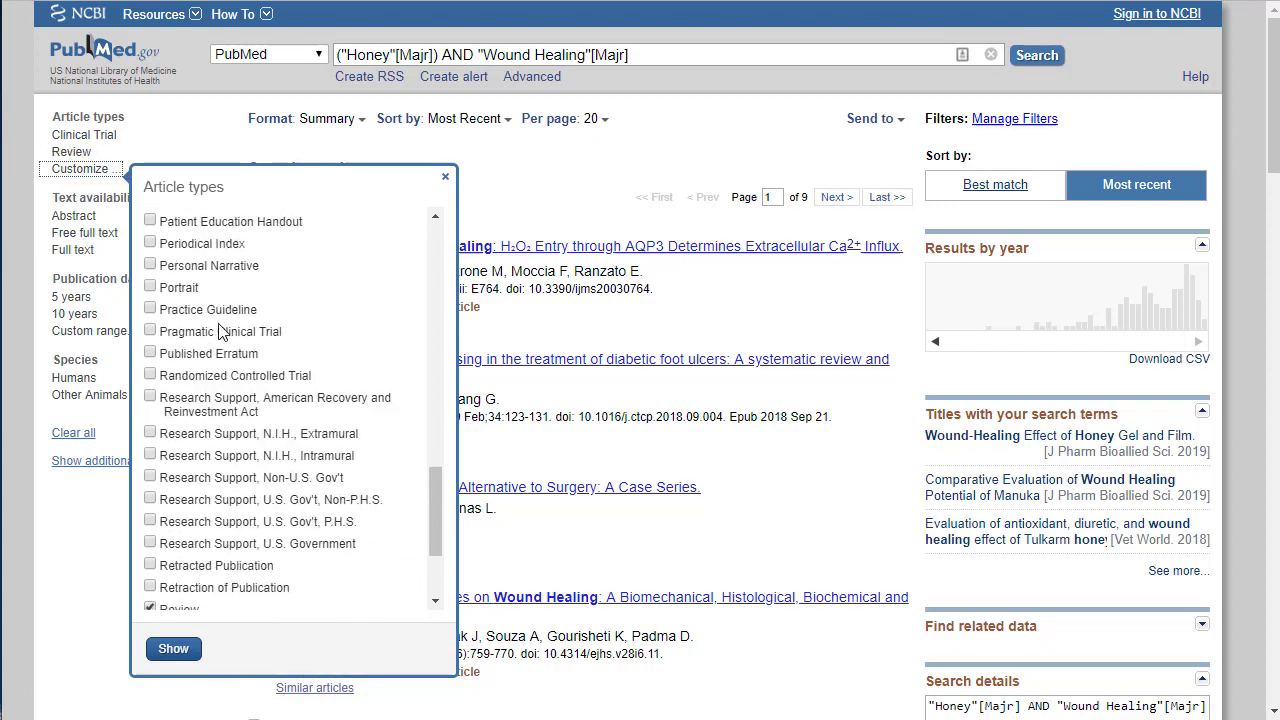
click(150, 376)
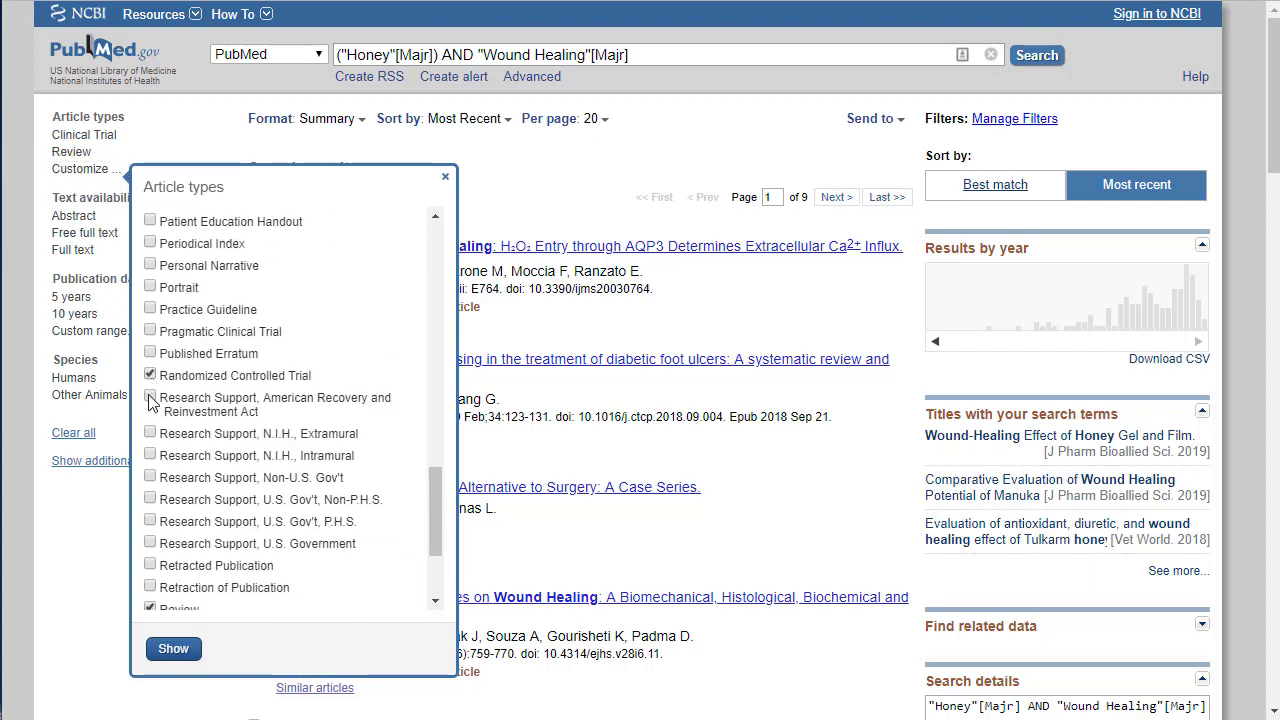
click(176, 649)
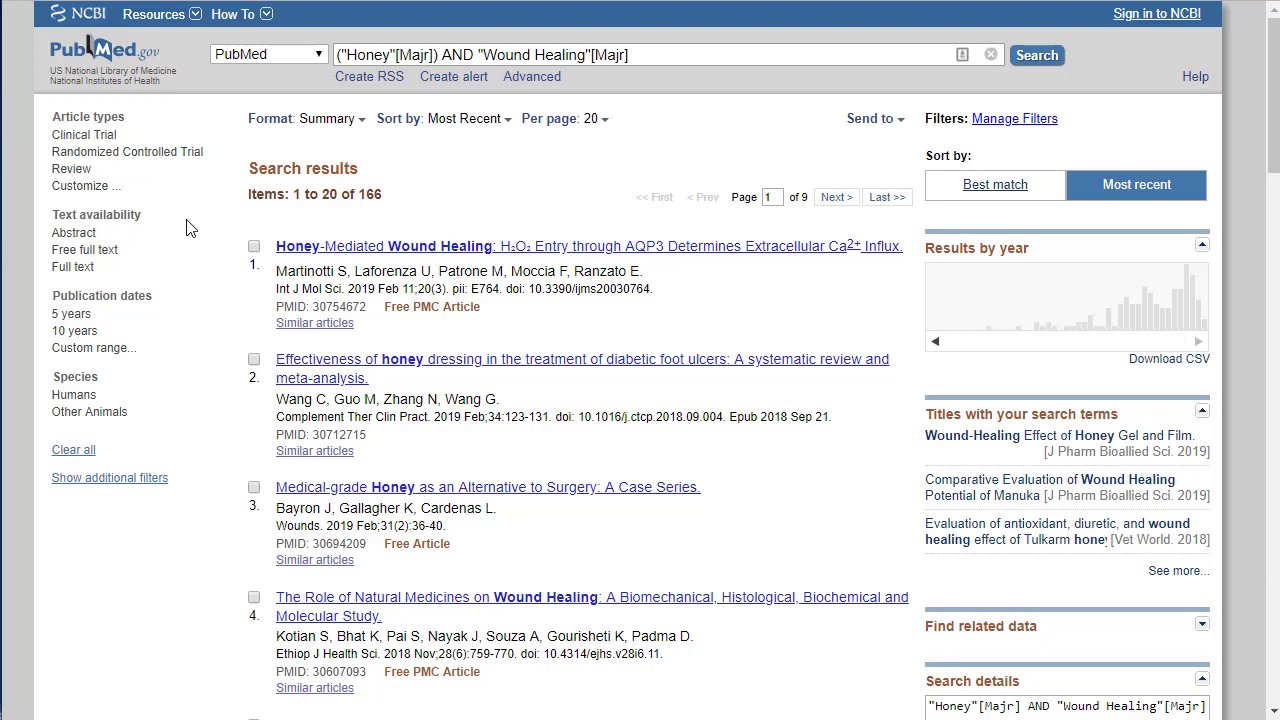
Step: Apply the Randomized Controlled Trial and Clinical Trial article-type filters, leaving 21 results
click(164, 152)
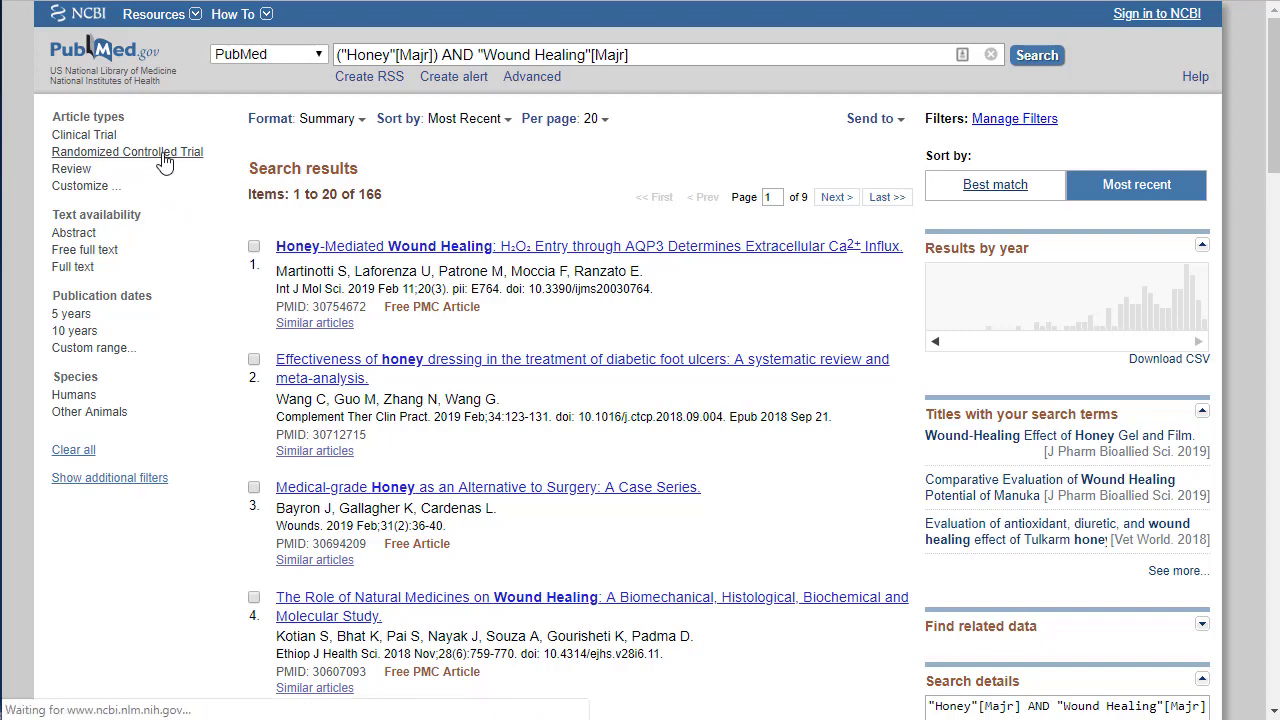
click(100, 136)
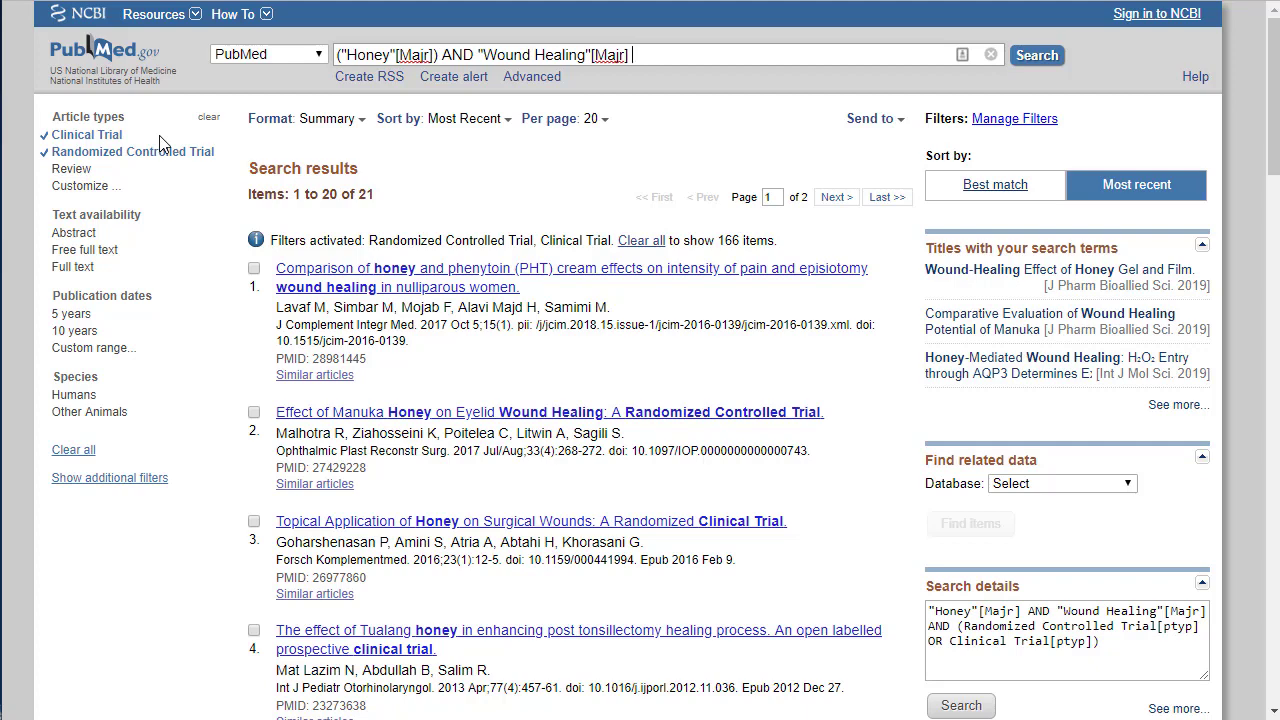
scroll(170, 247, down, 1)
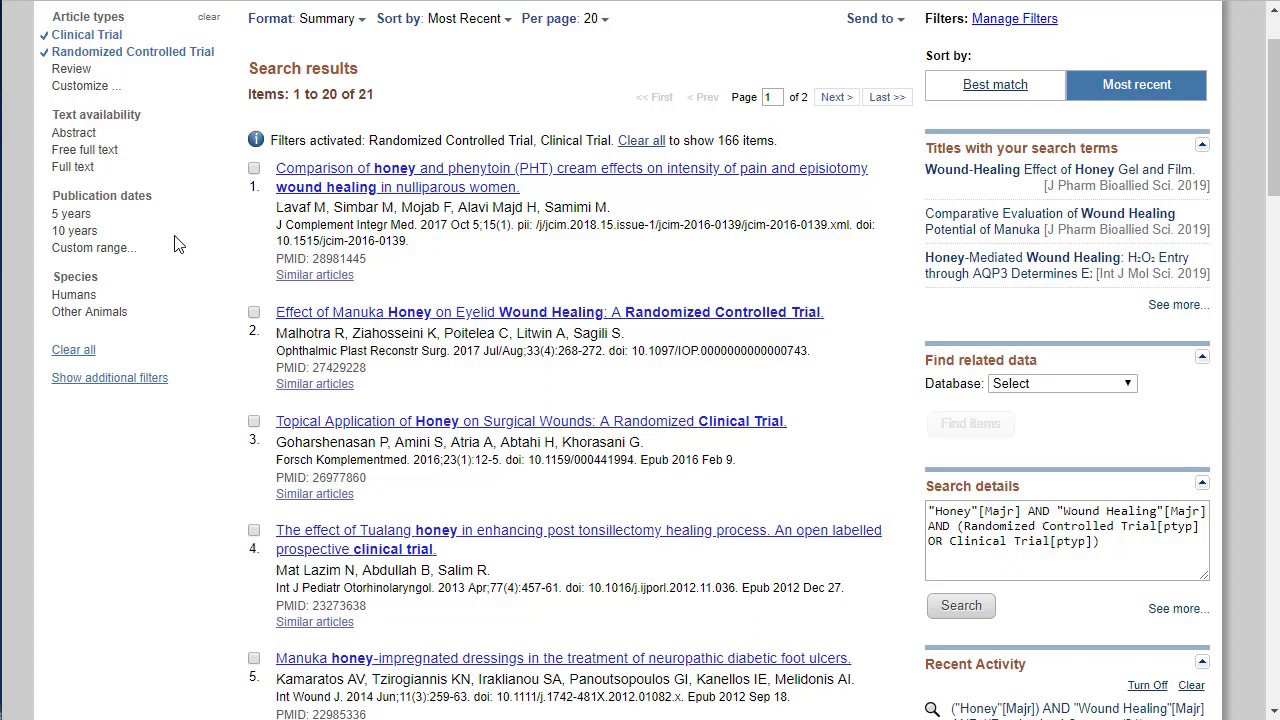
Step: Apply the Full text availability filter, cutting the trial results from 21 to 20
click(86, 177)
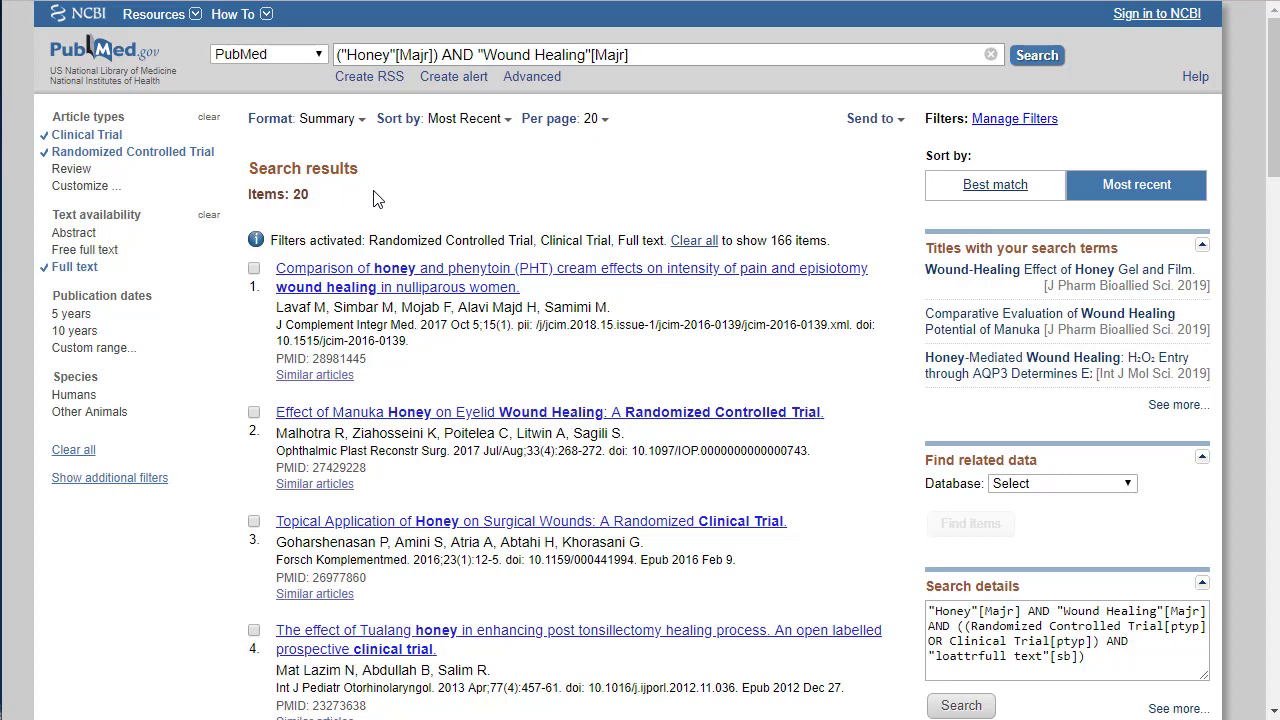
Step: Open the honey–phenytoin cream trial's abstract, view its Send to E-mail options, then return to the 166 results
click(377, 275)
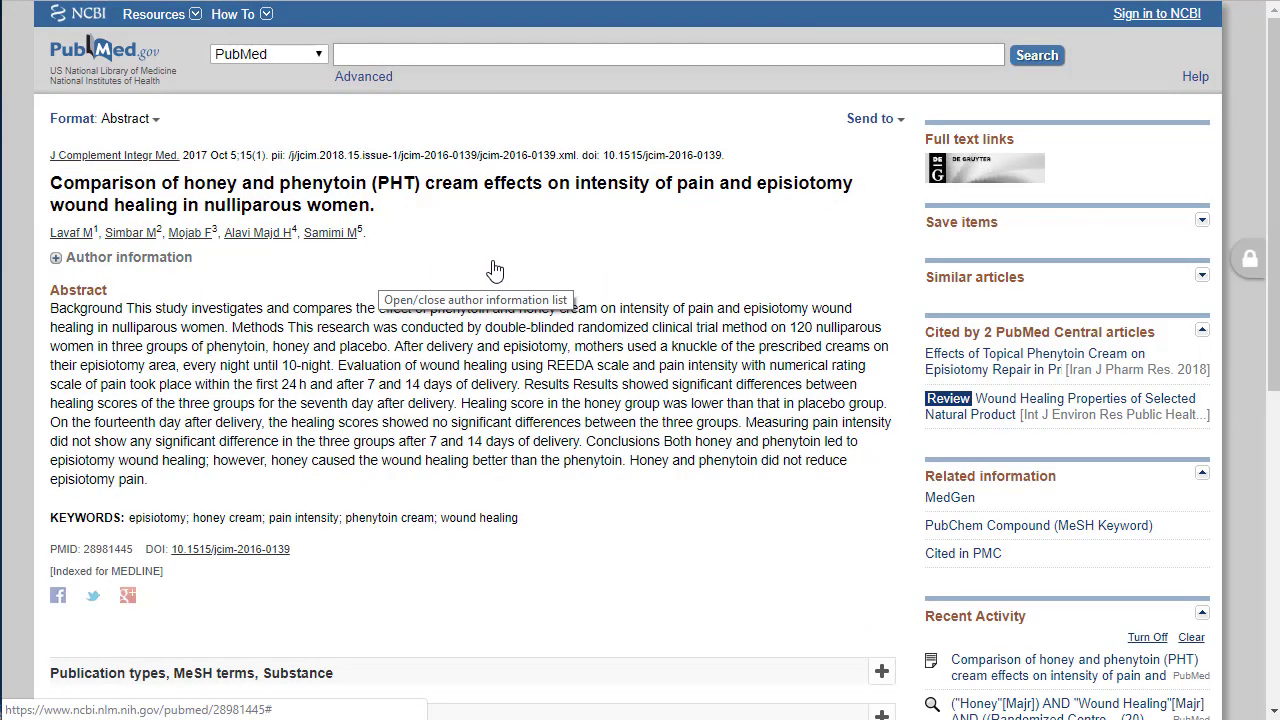
click(899, 119)
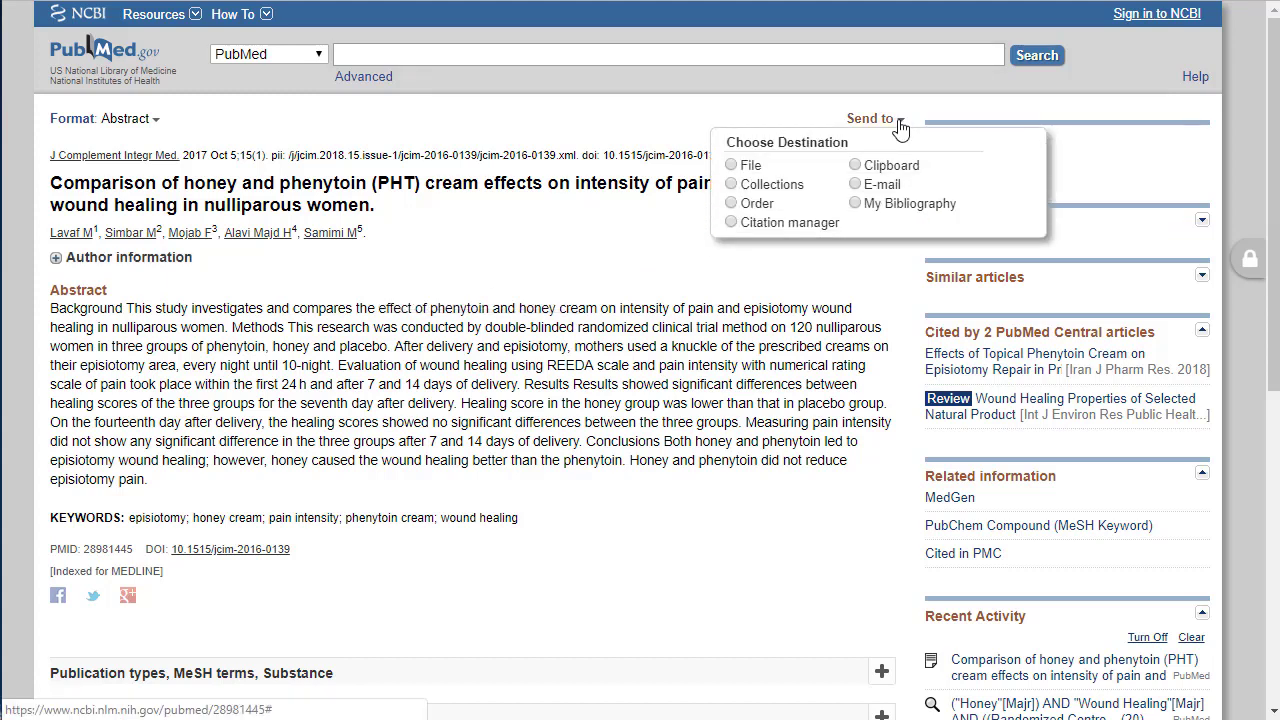
click(855, 184)
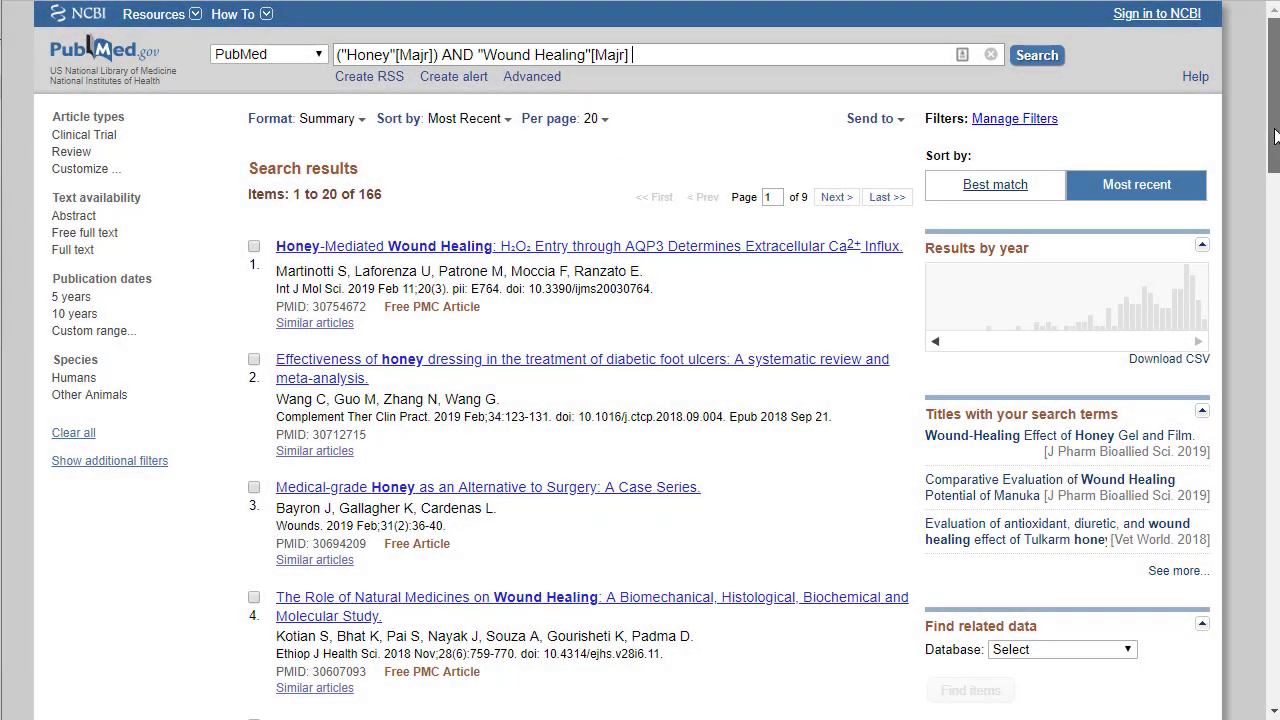
drag(1275, 135, 1276, 226)
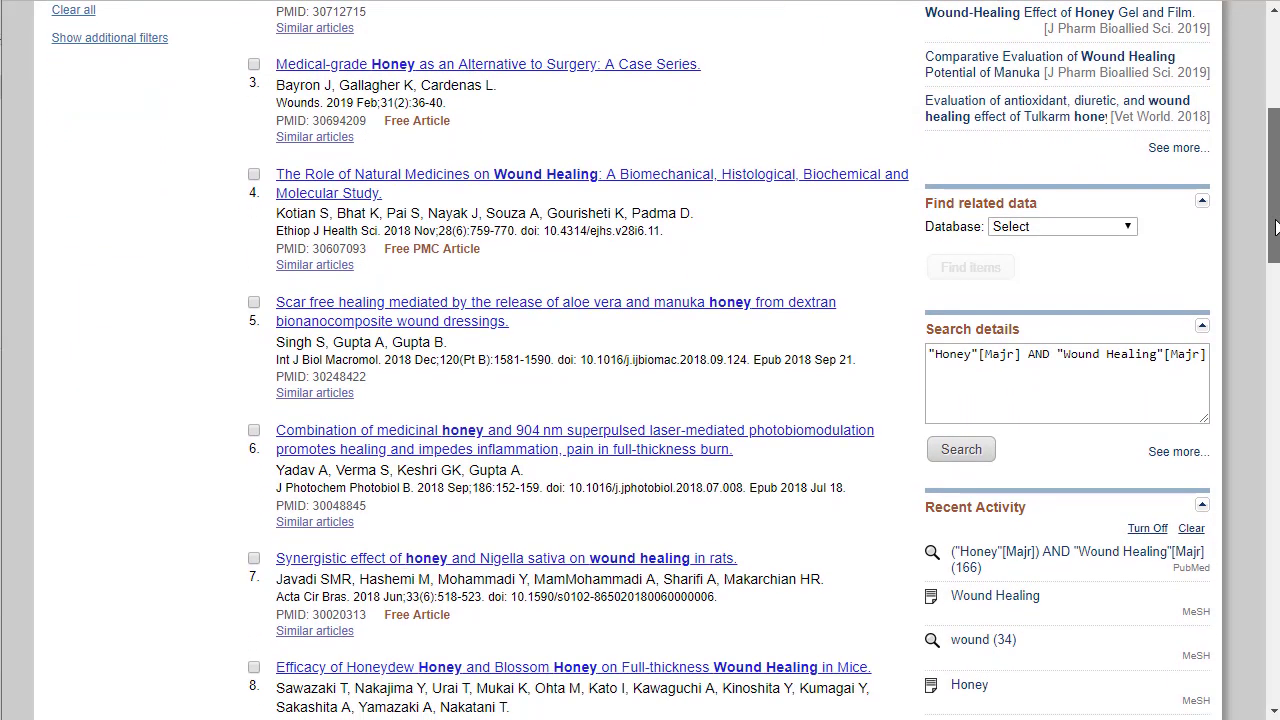
Step: Open result 5, the aloe vera and manuka honey dextran dressing article, to see its Full text links
click(658, 312)
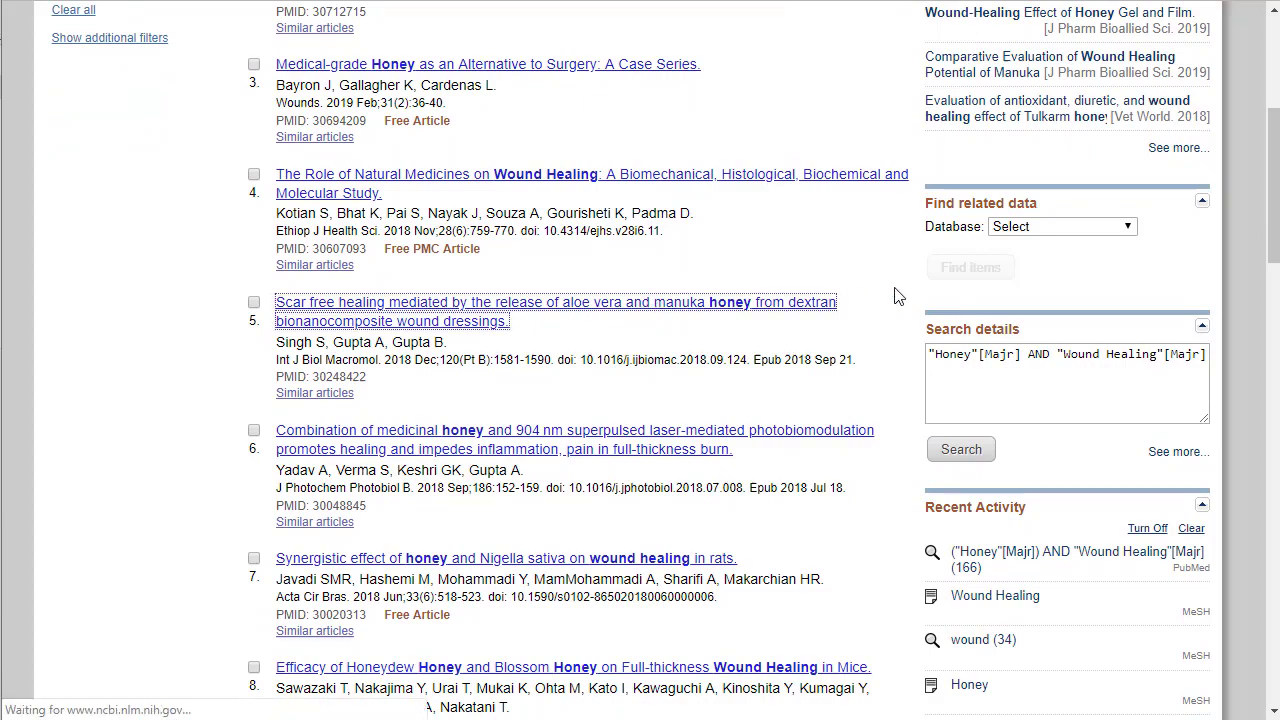